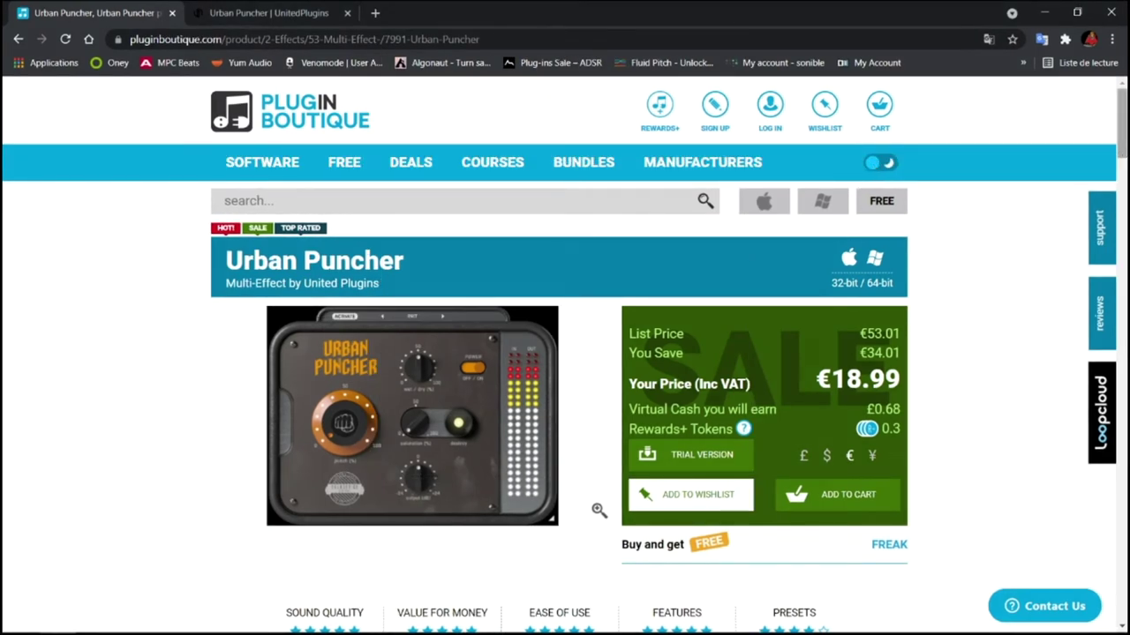
- Look through the Urban Puncher product page on Plugin Boutique, including its price, ratings and description
scroll(1123, 107, down, 2)
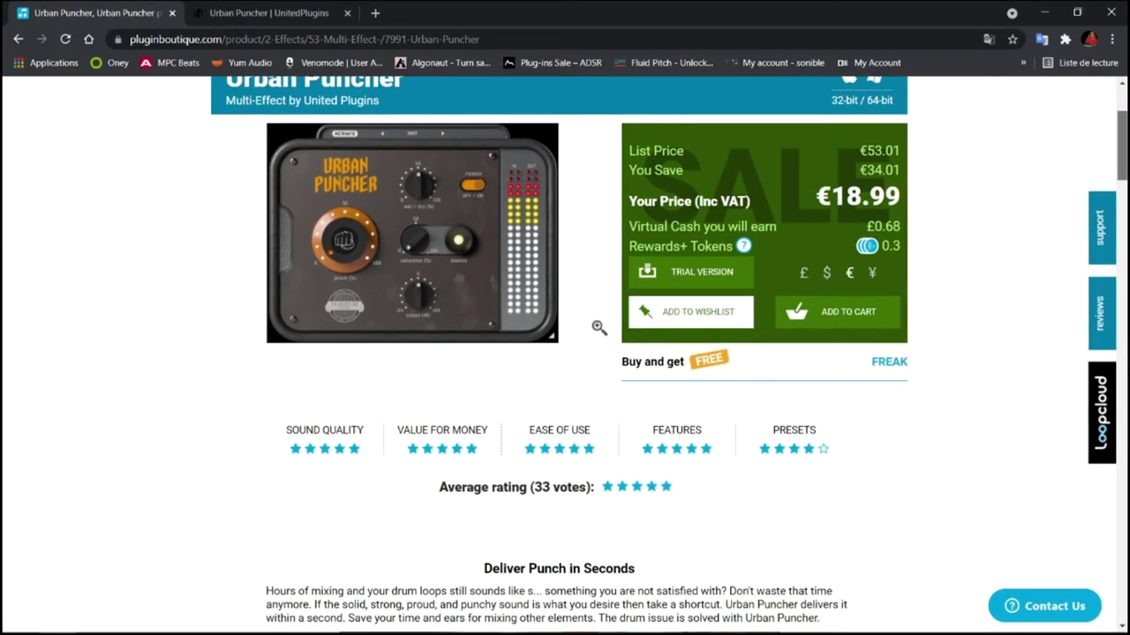
scroll(565, 349, up, 2)
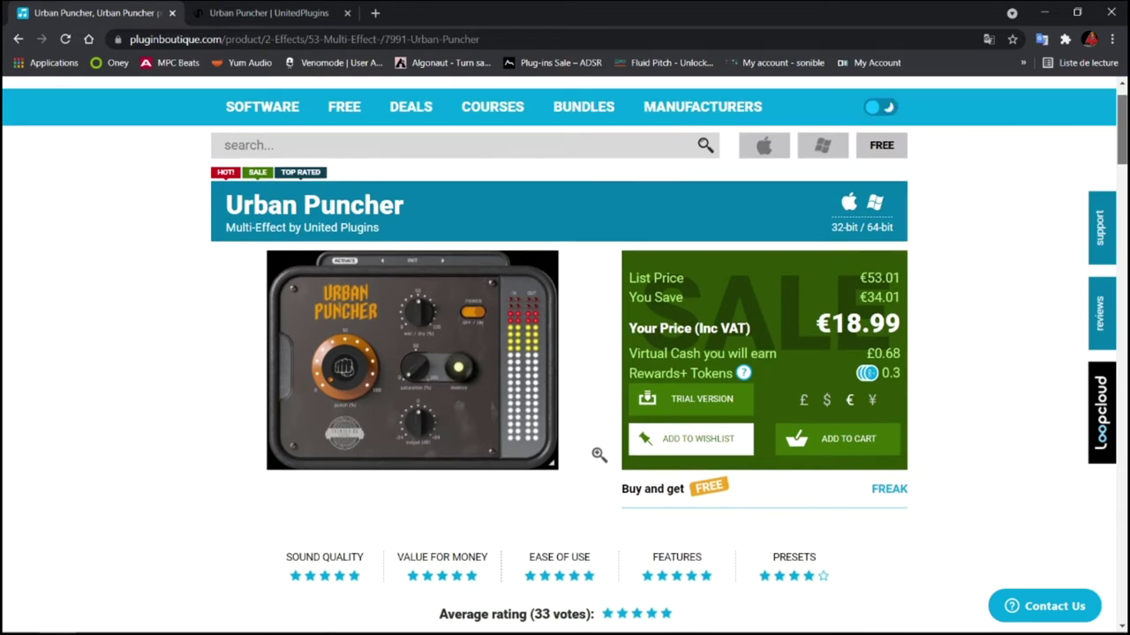
scroll(565, 353, down, 6)
scroll(565, 353, down, 10)
scroll(565, 353, down, 4)
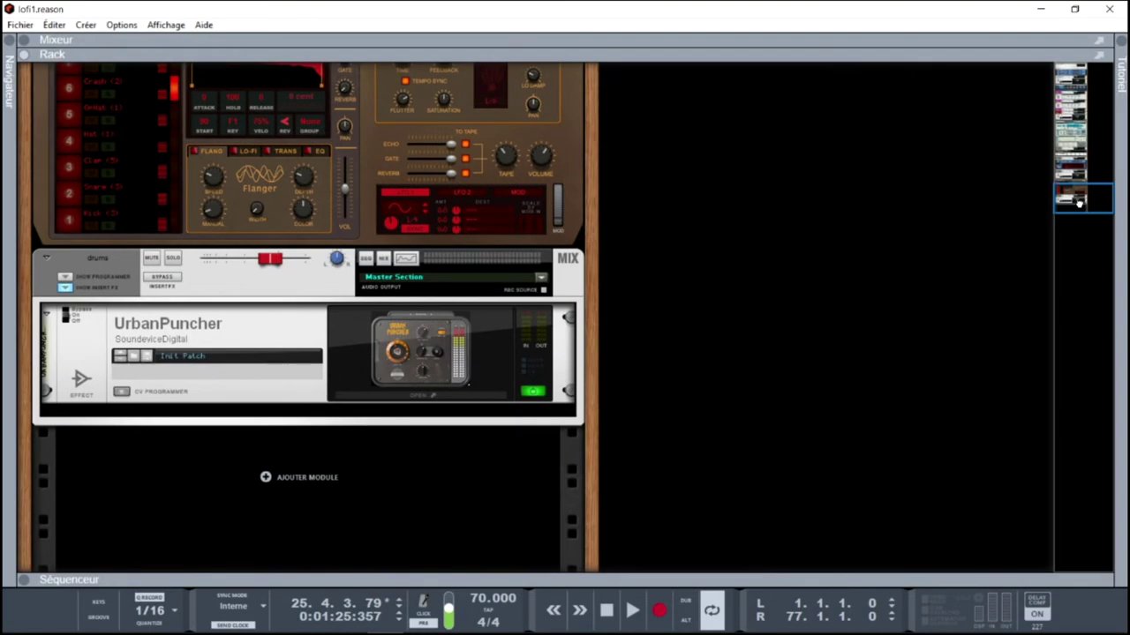
- Look over the rack devices of the lofi1 song in Reason and show only the sequencer
drag(1078, 202, 1036, 77)
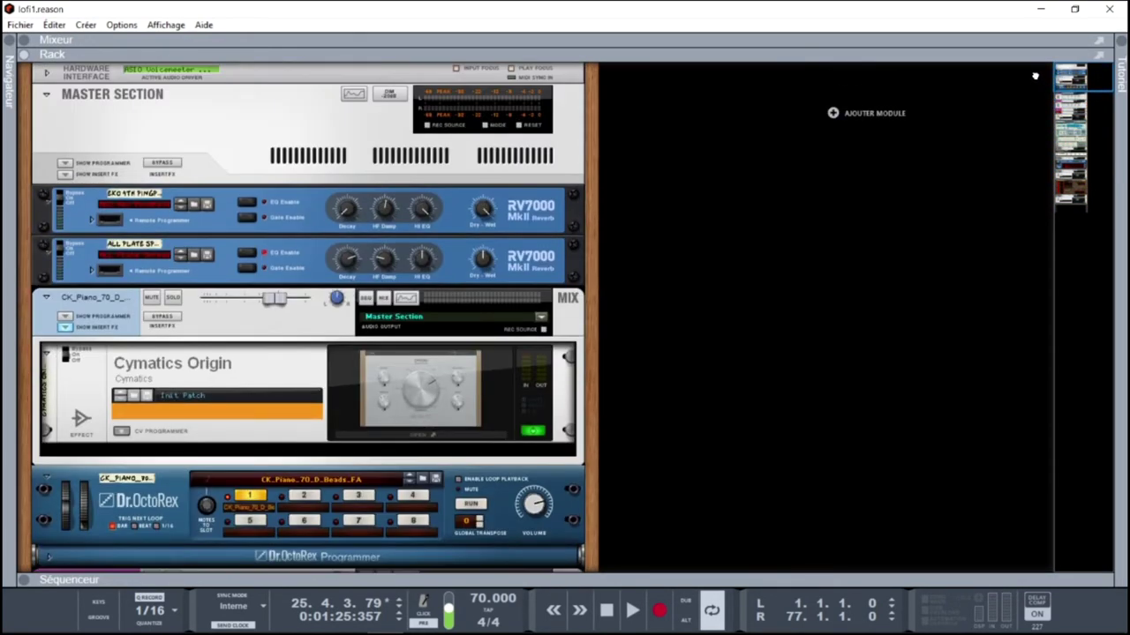
drag(1095, 83, 1099, 170)
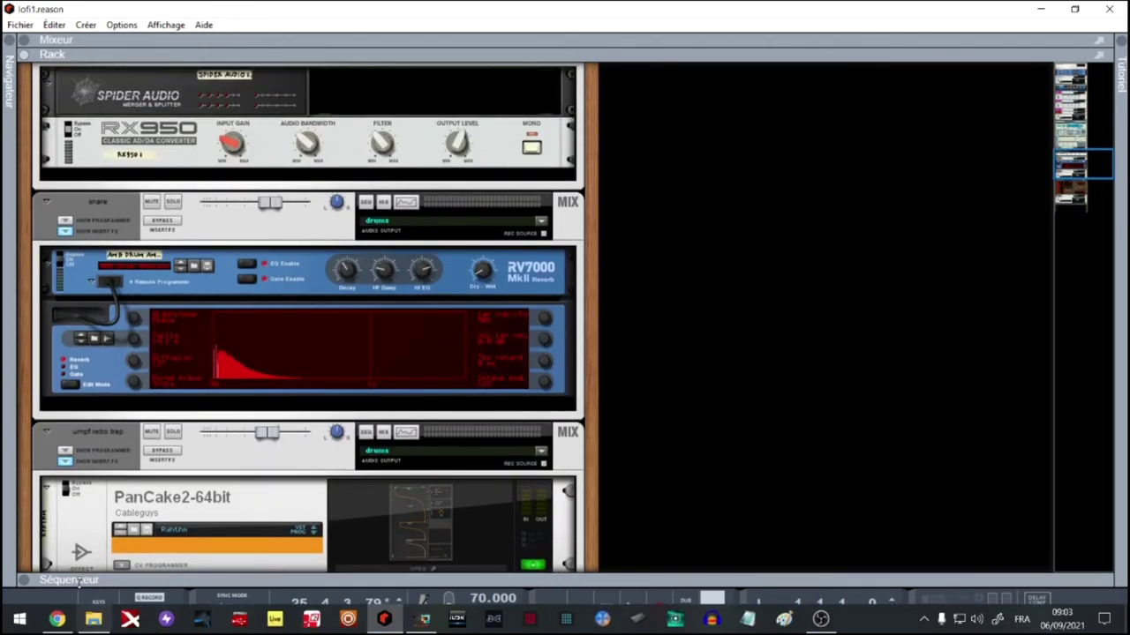
click(25, 580)
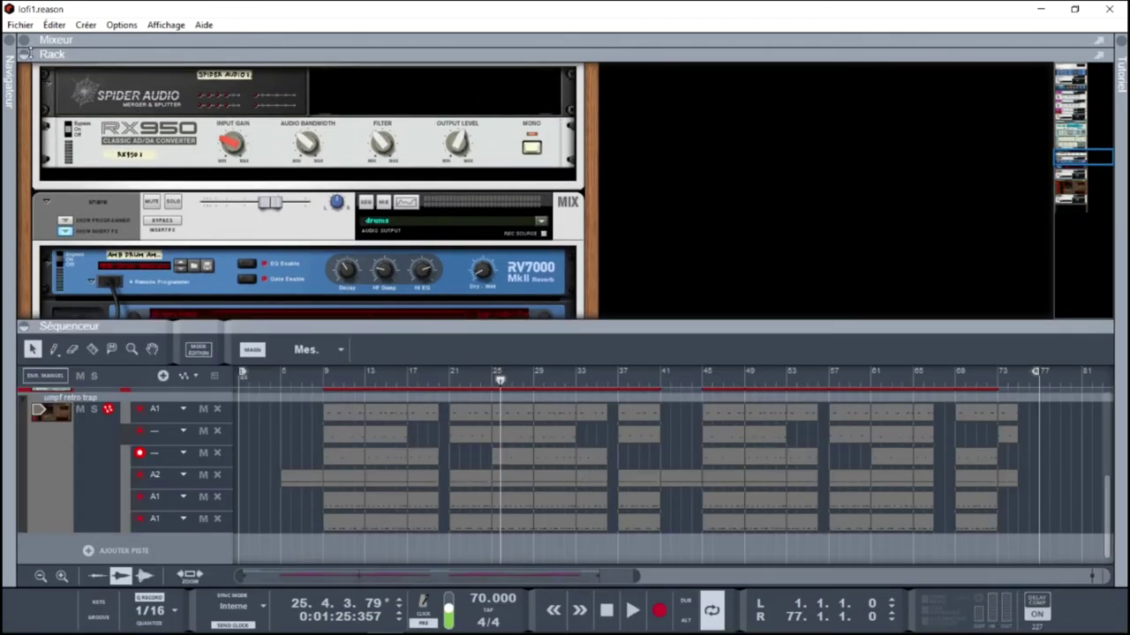
click(24, 54)
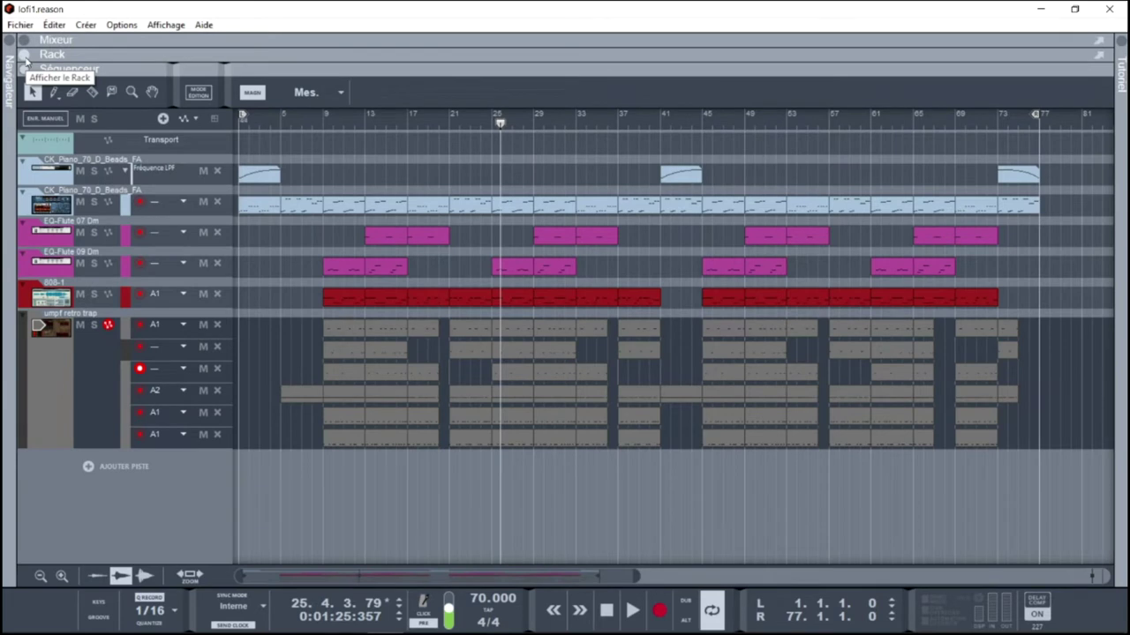
- Play the song from the start and set the loop's left locator to bar 9
key(Home)
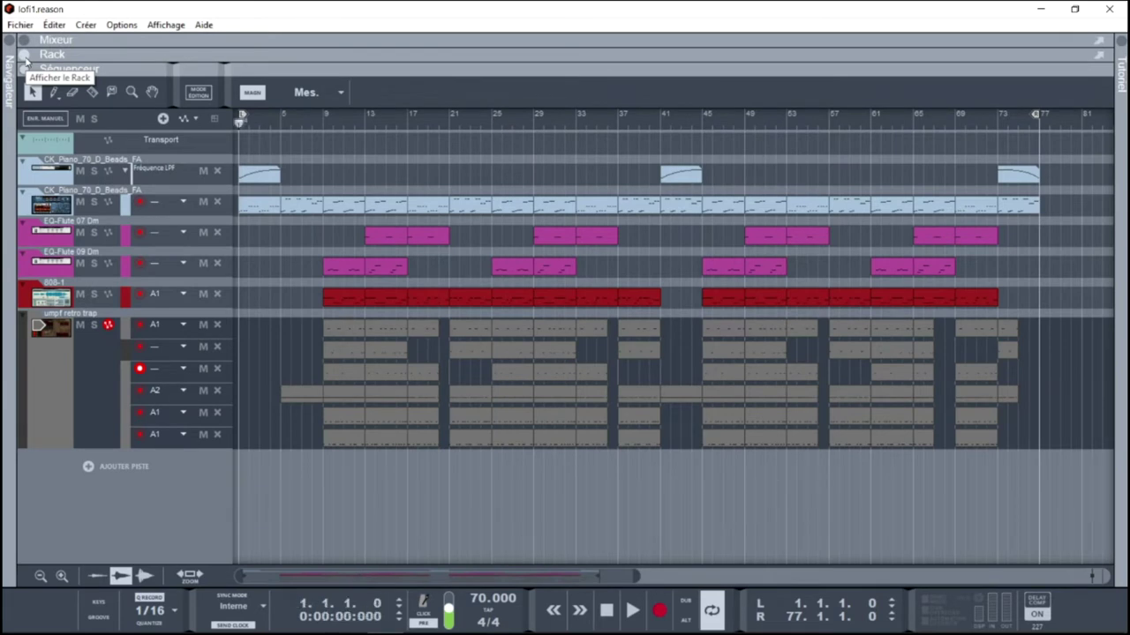
key(space)
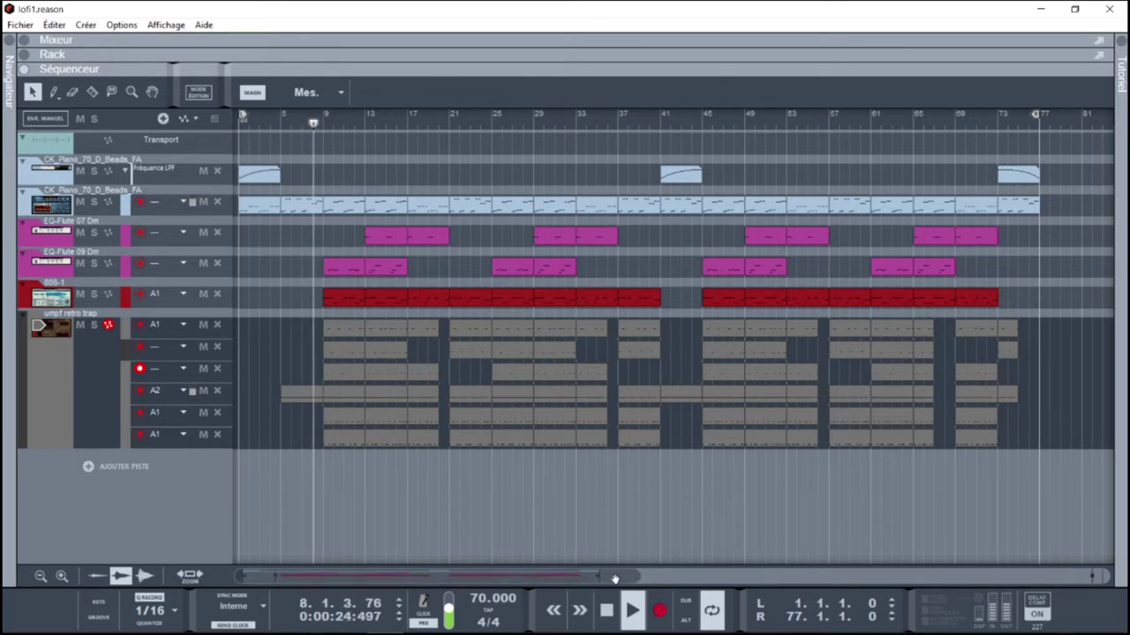
ctrl+click(325, 115)
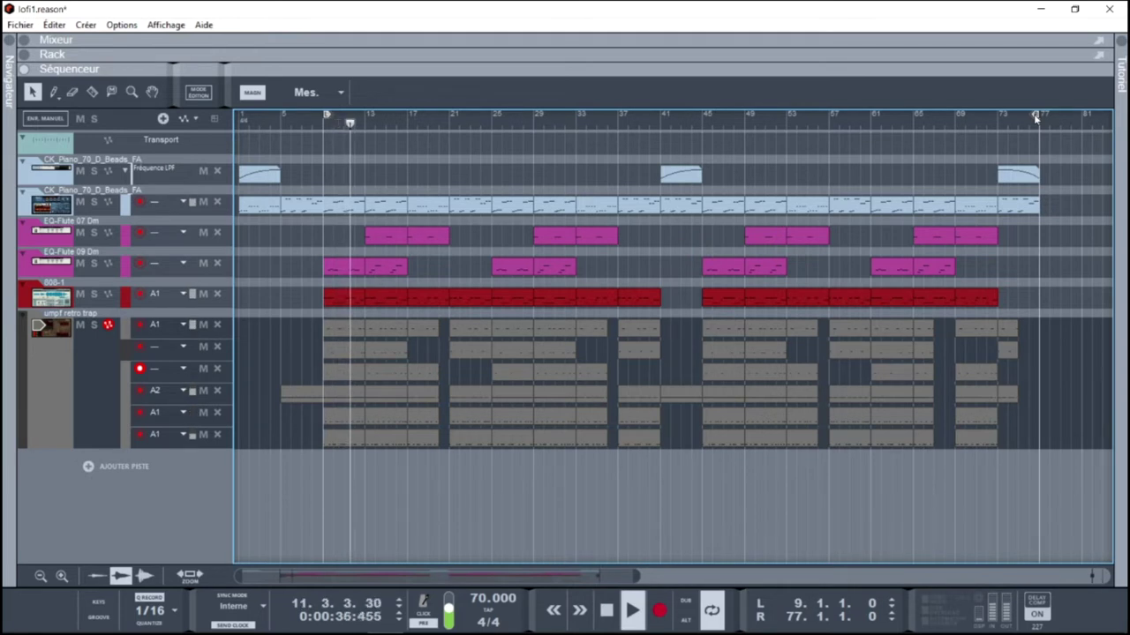
- Find the UrbanPuncher insert effect of the drums mix channel in the rack and stop playback
key(F5)
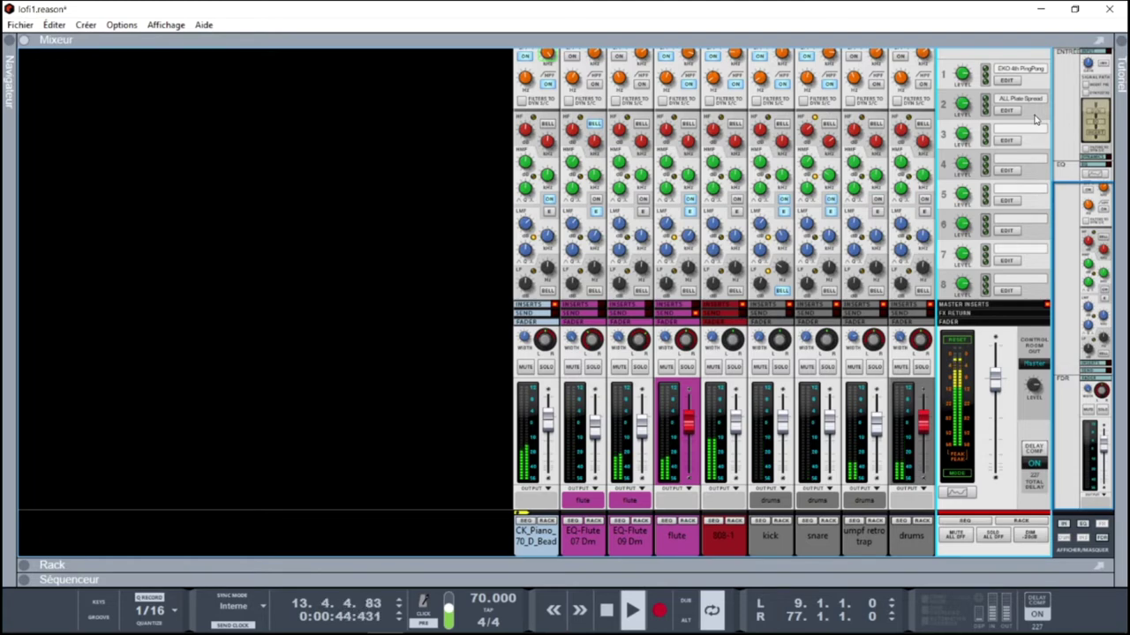
key(F6)
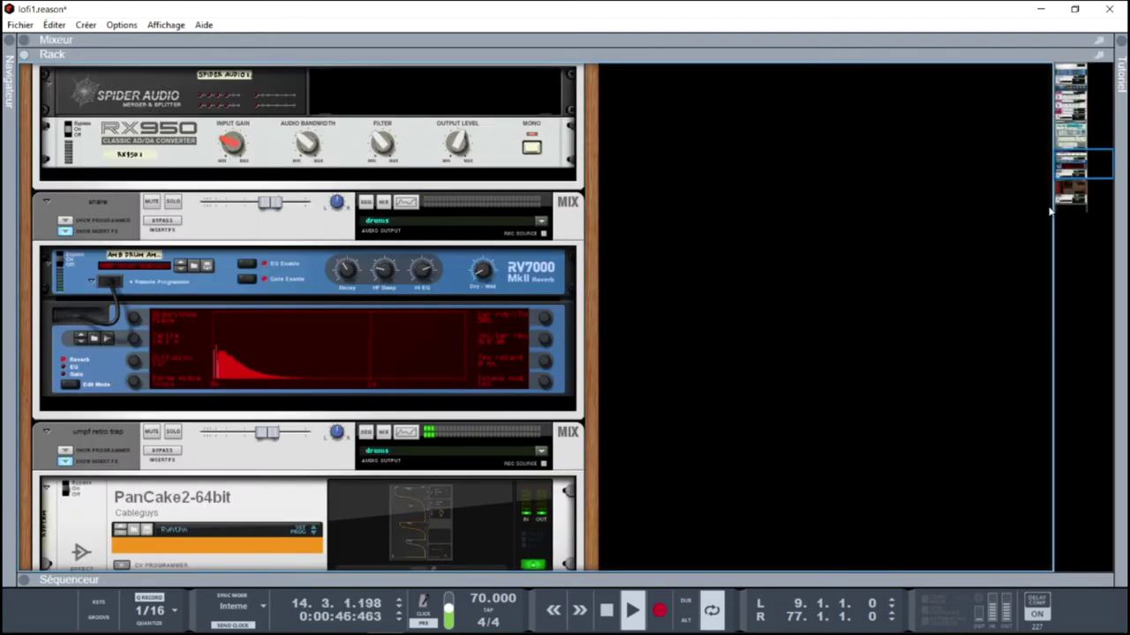
drag(1073, 170, 1073, 203)
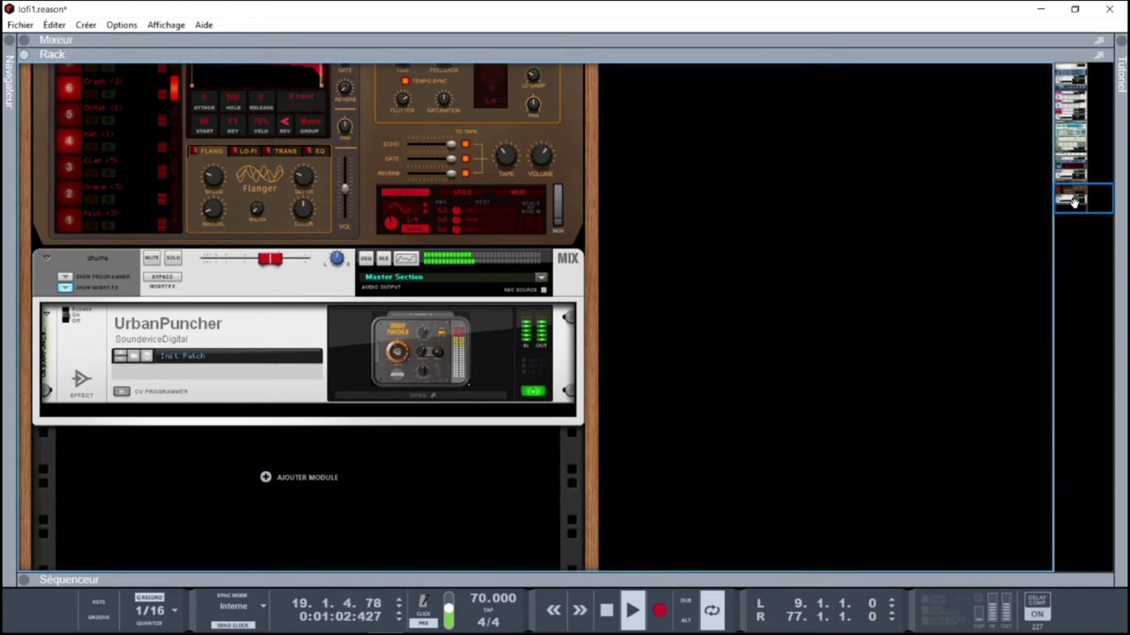
key(space)
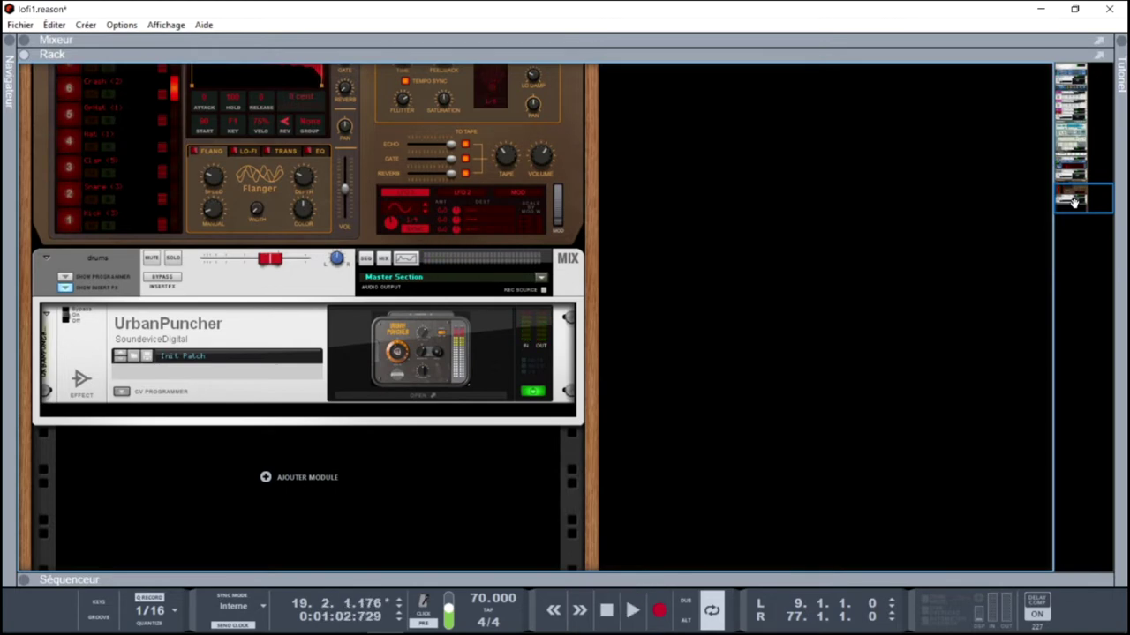
mouse_move(1080, 201)
mouse_down()
mouse_move(1074, 168)
mouse_move(1080, 201)
mouse_up()
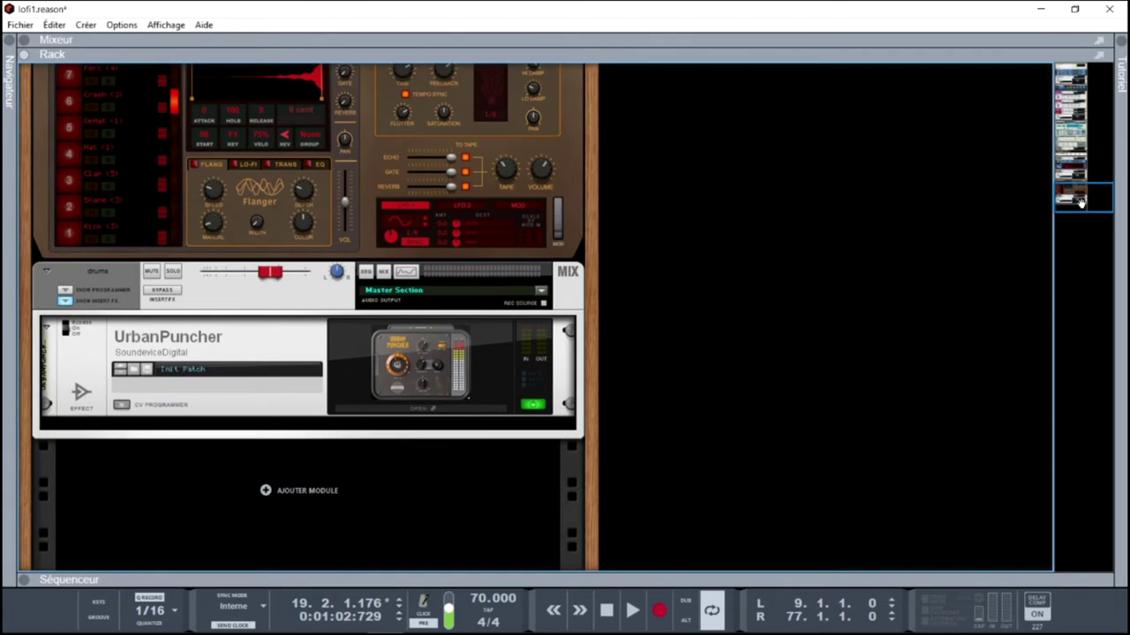
- Solo the drums mix channel and compare its playback with the insert effects bypassed and active
click(173, 272)
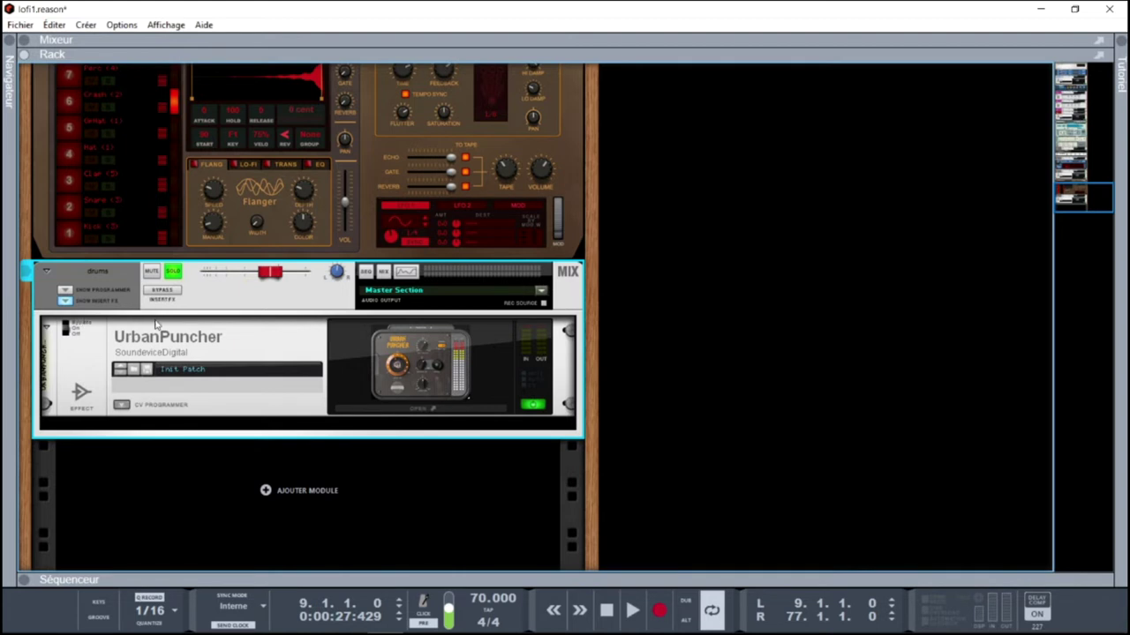
key(space)
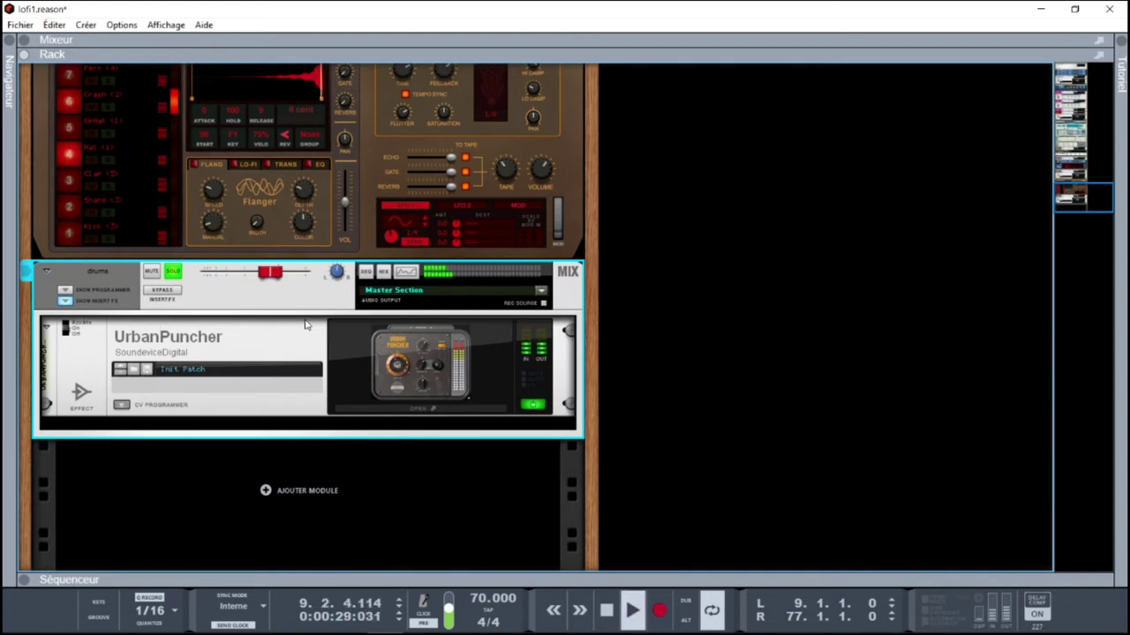
click(177, 294)
click(177, 293)
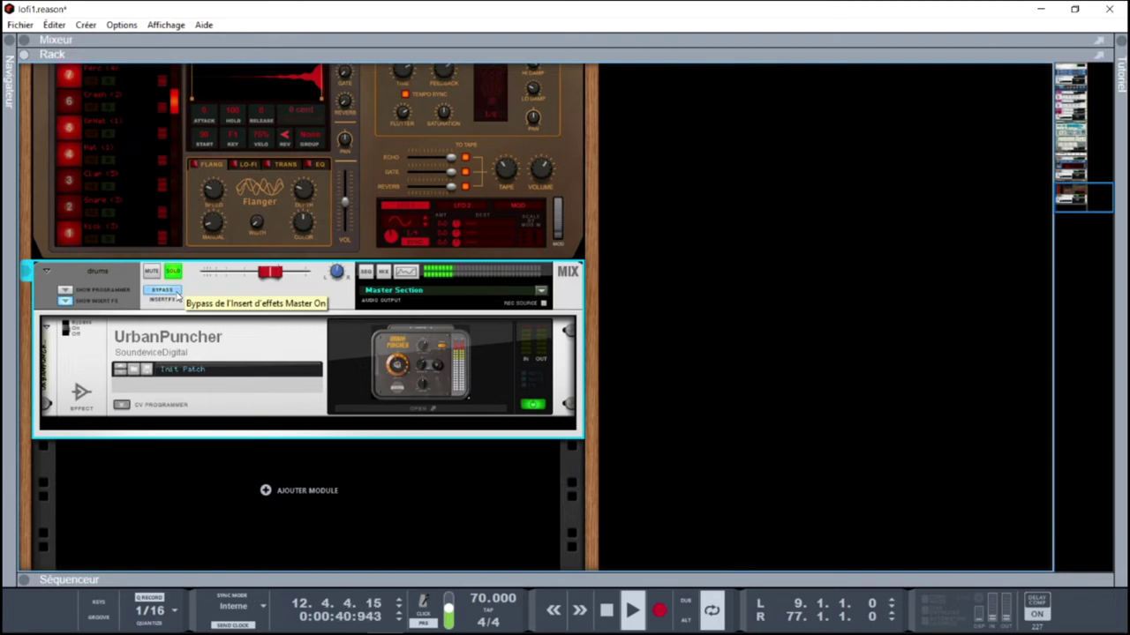
click(381, 408)
click(380, 407)
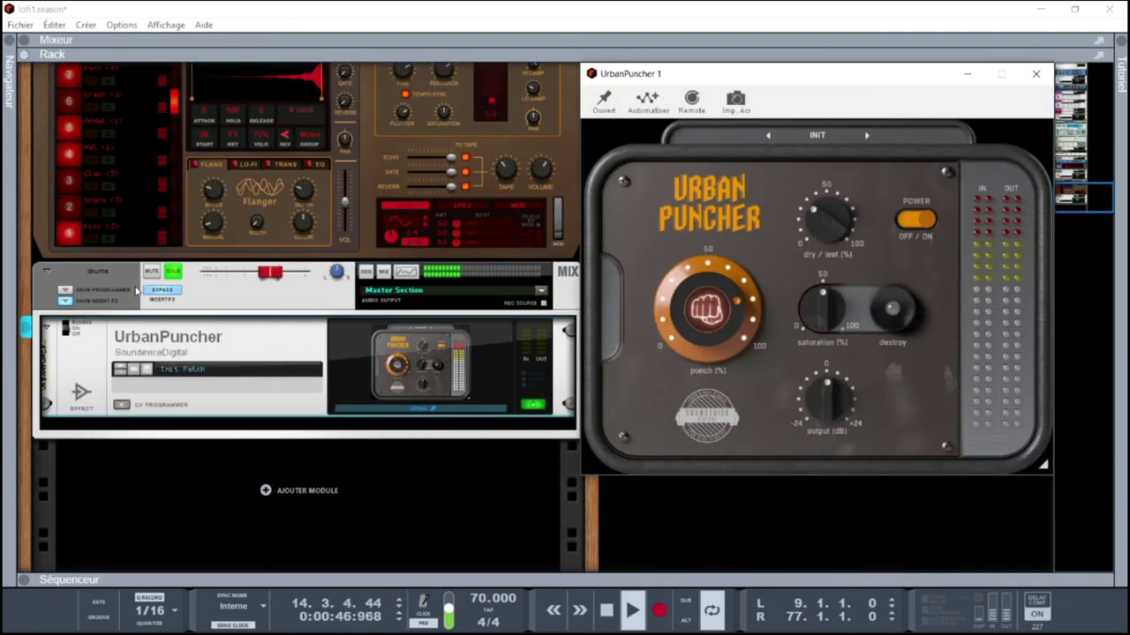
click(145, 292)
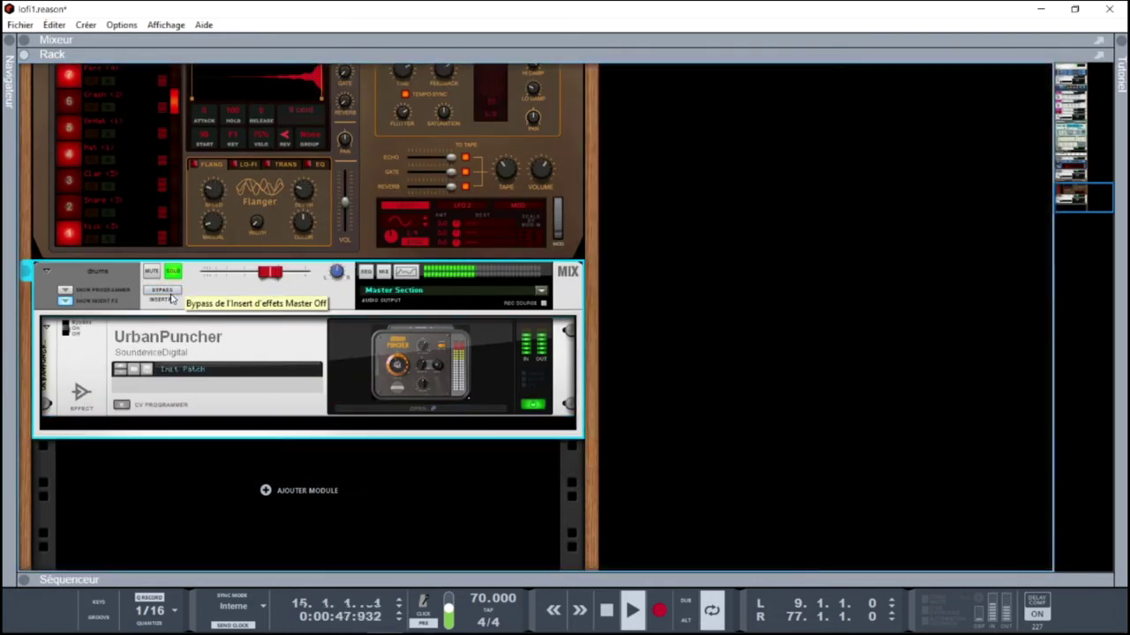
- Open the UrbanPuncher interface pinned open with playback stopped, and enlarge its window
click(388, 405)
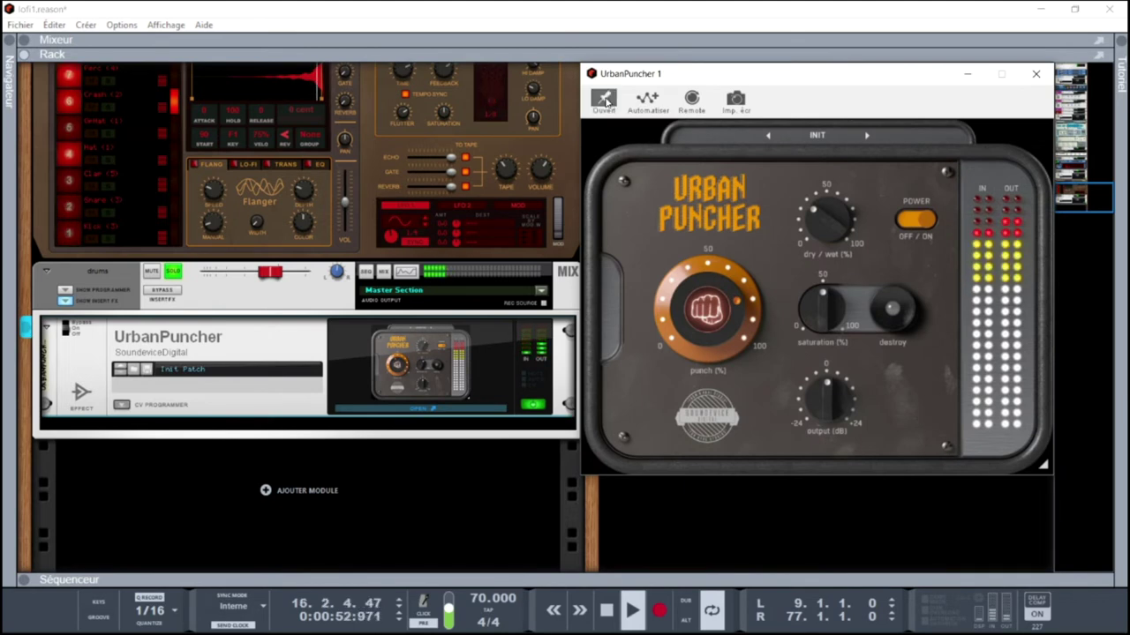
key(space)
drag(779, 76, 380, 40)
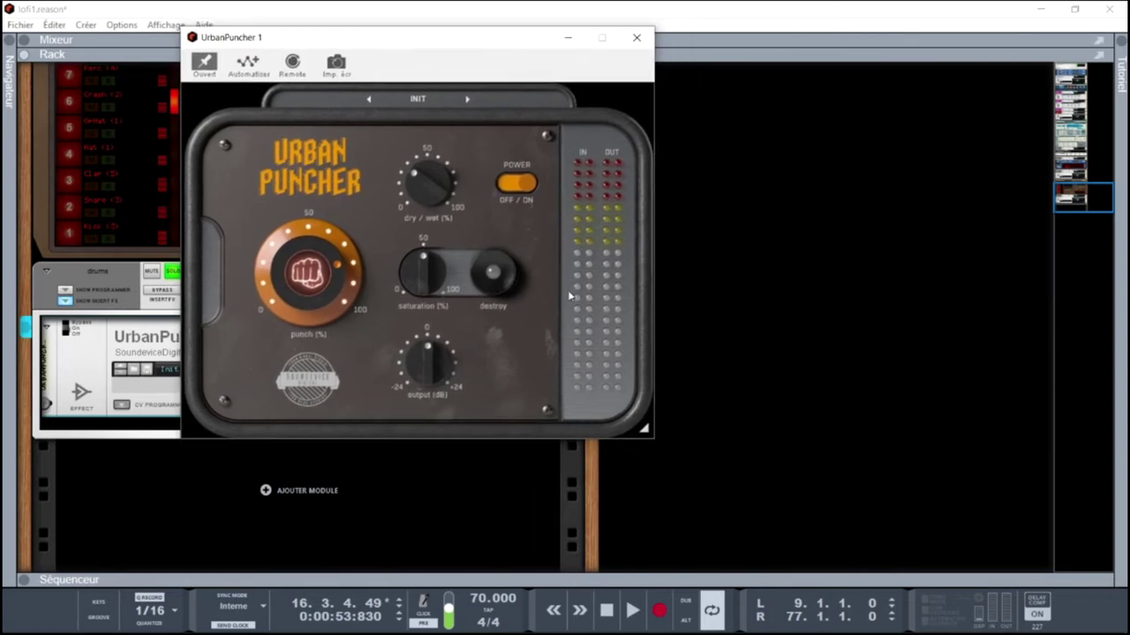
drag(643, 430, 810, 558)
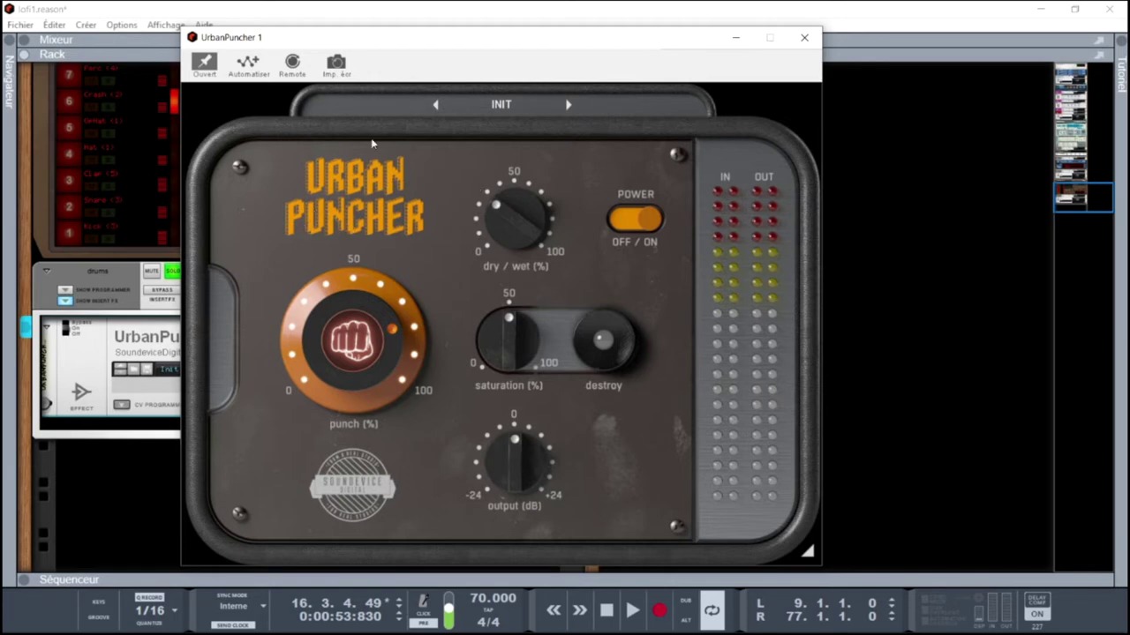
- View UrbanPuncher's preset list and close it without loading another preset
click(501, 105)
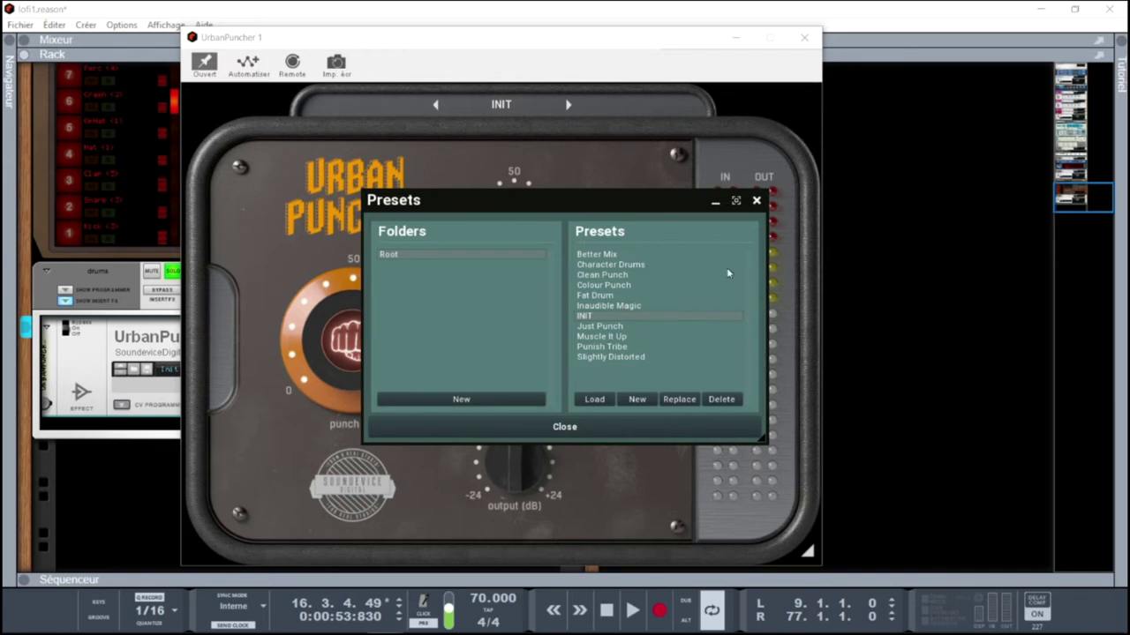
click(756, 201)
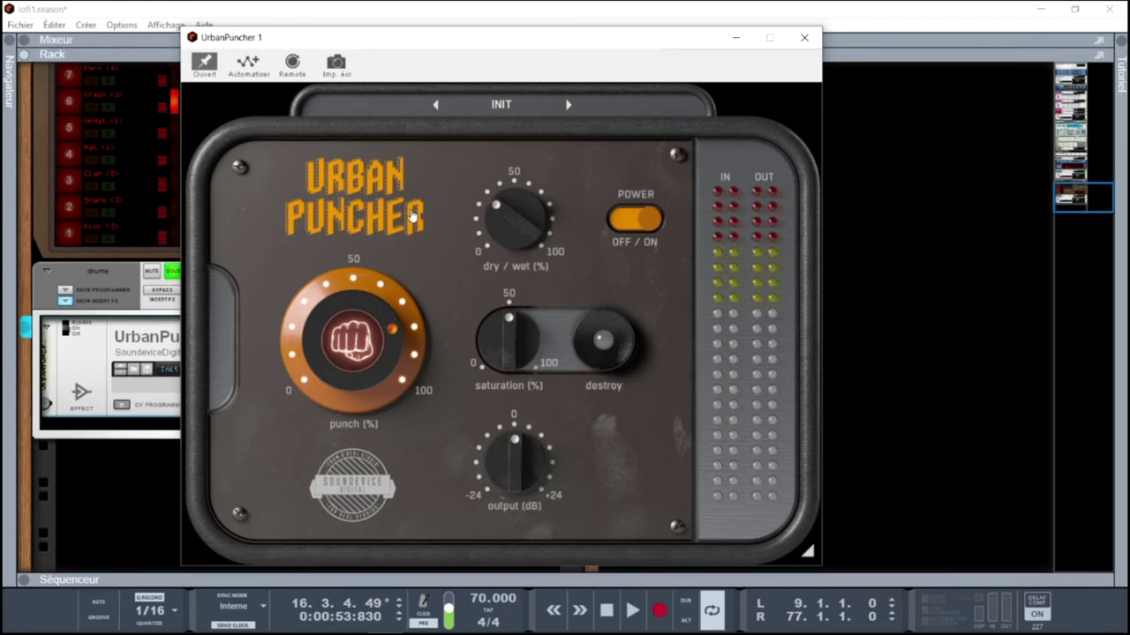
- Try punch at about 70% and dry/wet at about 40% in UrbanPuncher
drag(353, 339, 353, 331)
mouse_move(515, 219)
mouse_down()
mouse_move(515, 187)
mouse_move(515, 209)
mouse_up()
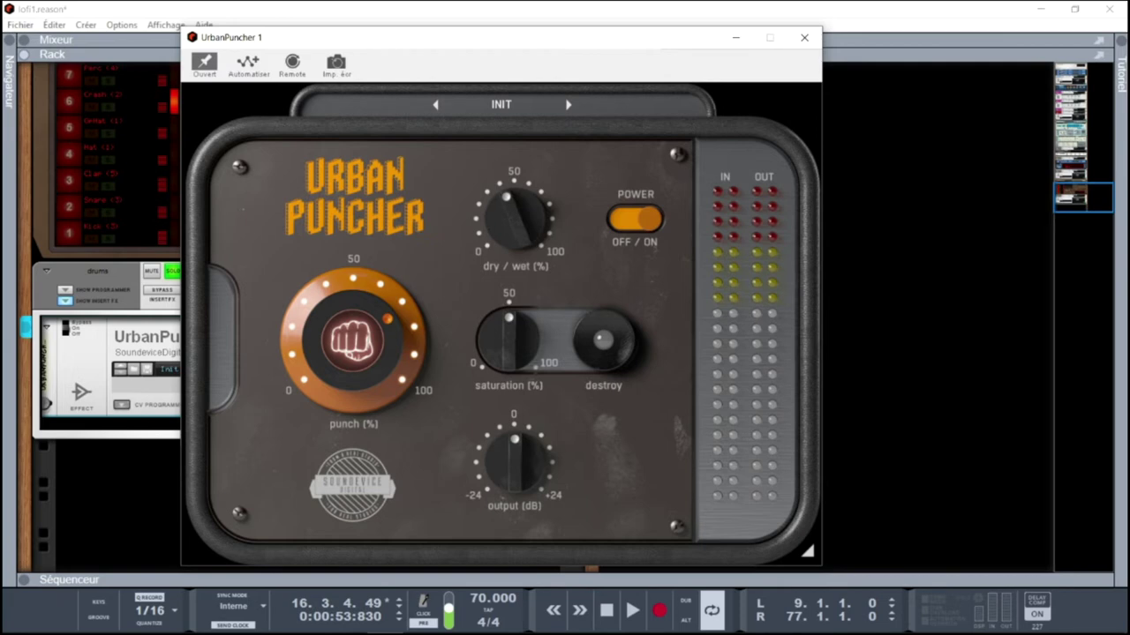
mouse_move(514, 208)
mouse_down()
mouse_move(514, 194)
mouse_move(514, 209)
mouse_up()
- While the drums play, set dry/wet to 100% and saturation to 0%, and take punch to 0% and back up to about 80%
key(space)
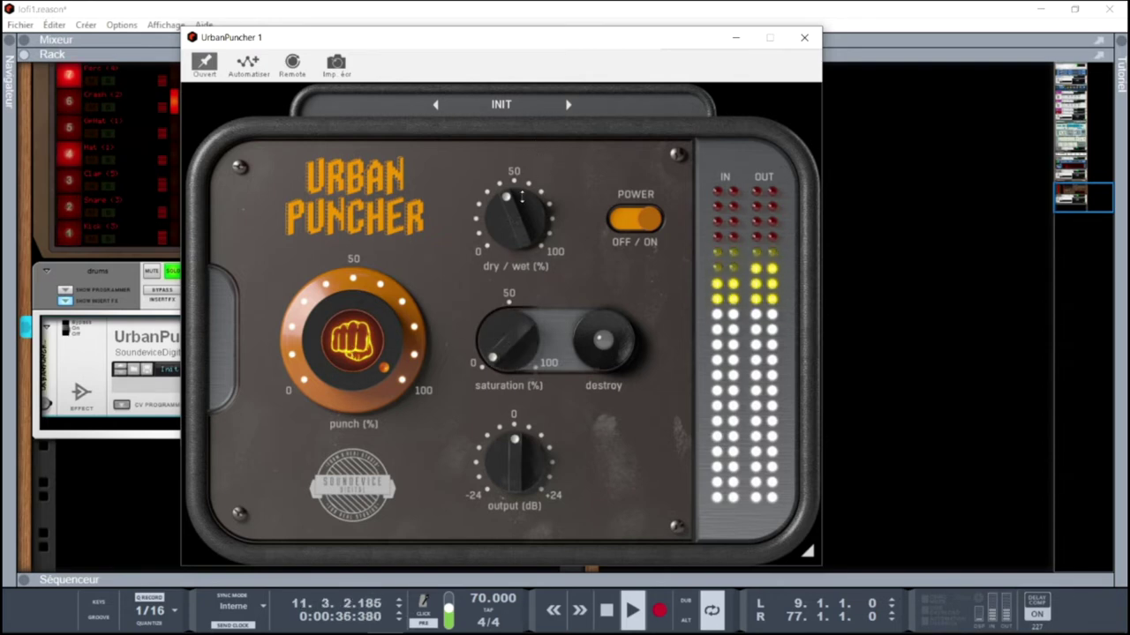
drag(512, 229, 512, 210)
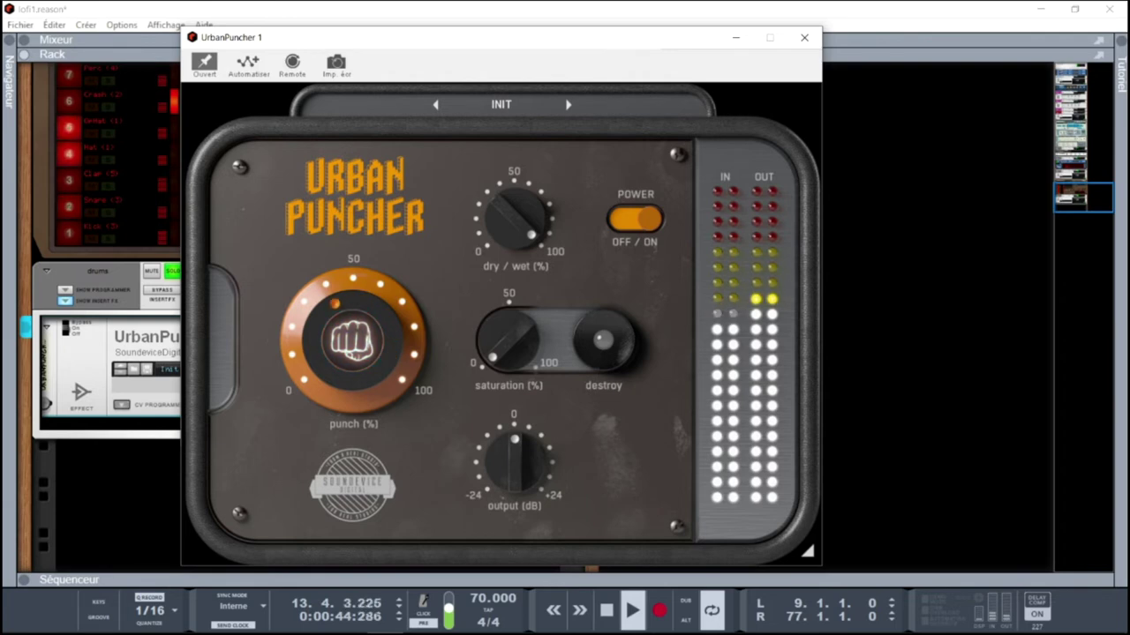
drag(355, 325, 355, 388)
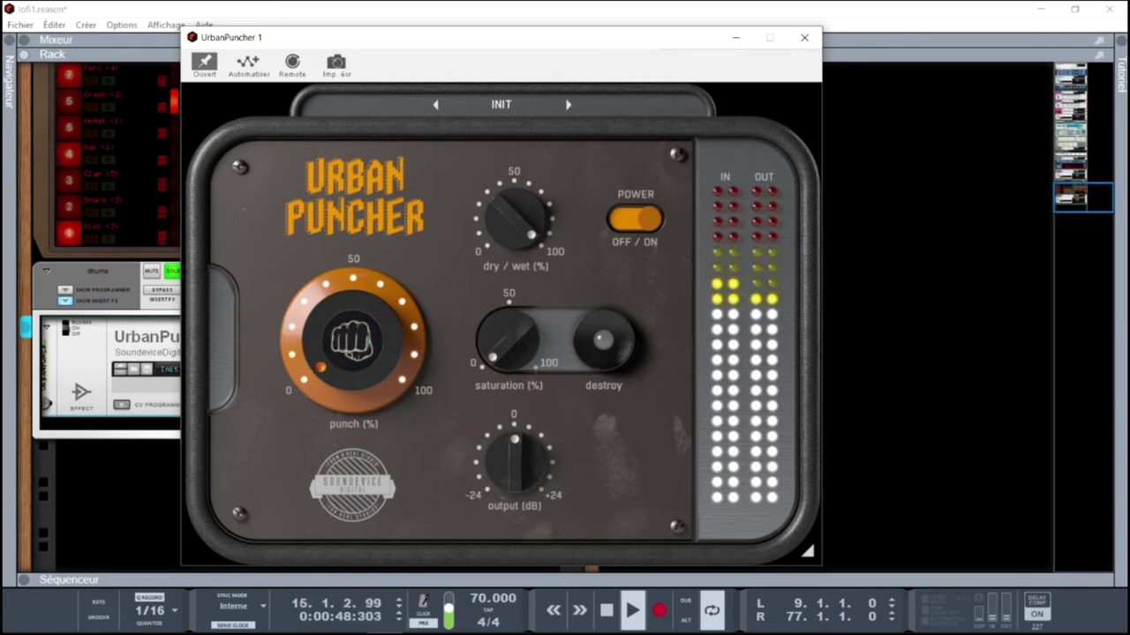
drag(355, 388, 354, 338)
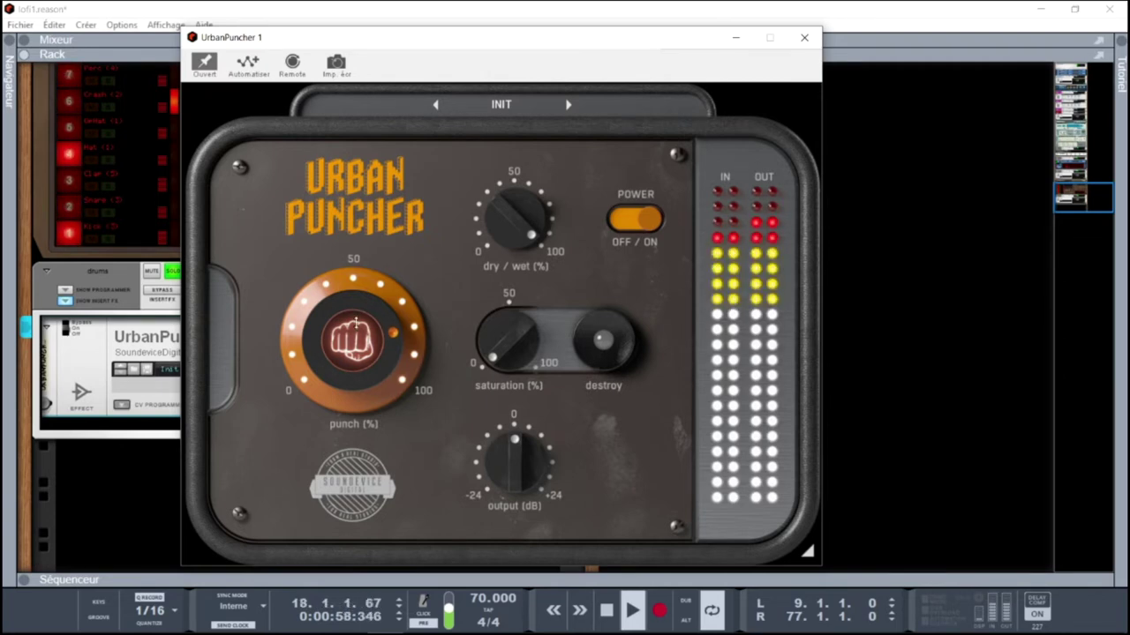
- Raise saturation to 100% and turn on the destroy mode
mouse_move(496, 356)
mouse_down()
mouse_move(496, 296)
mouse_move(498, 355)
mouse_move(503, 346)
mouse_up()
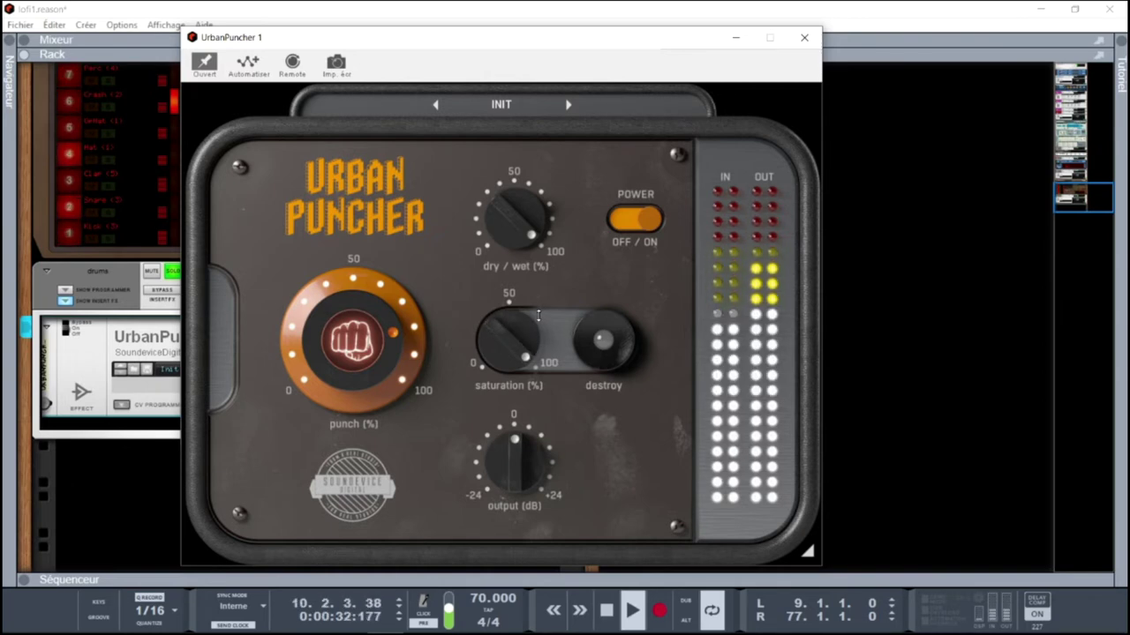
click(603, 345)
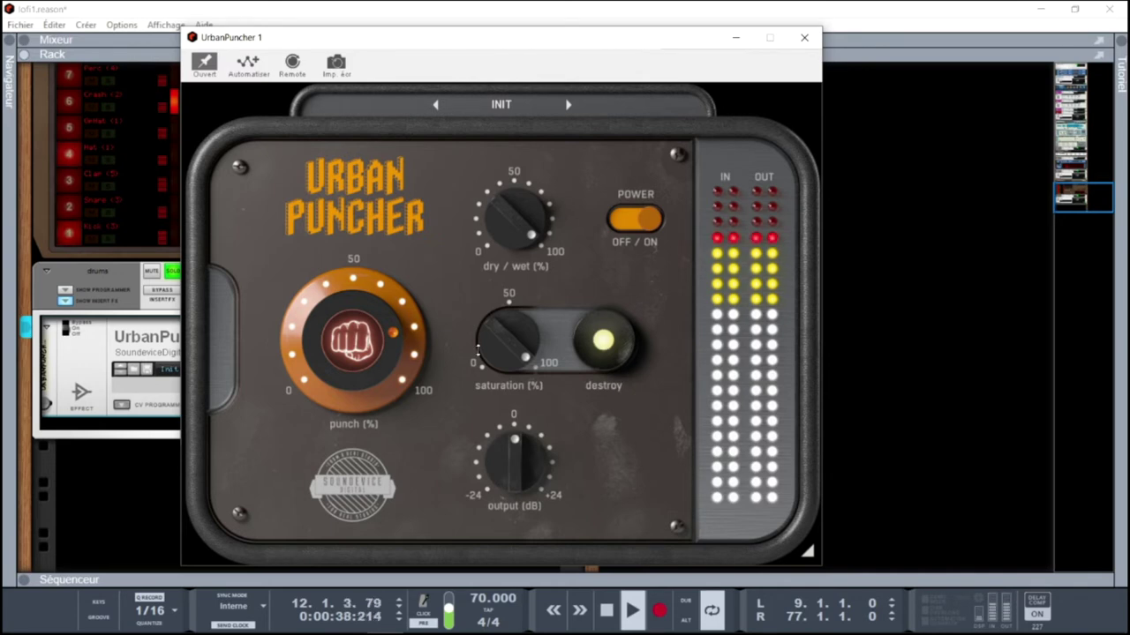
- Reduce dry/wet to about 35% and saturation to about 75% with destroy on
drag(513, 219, 513, 304)
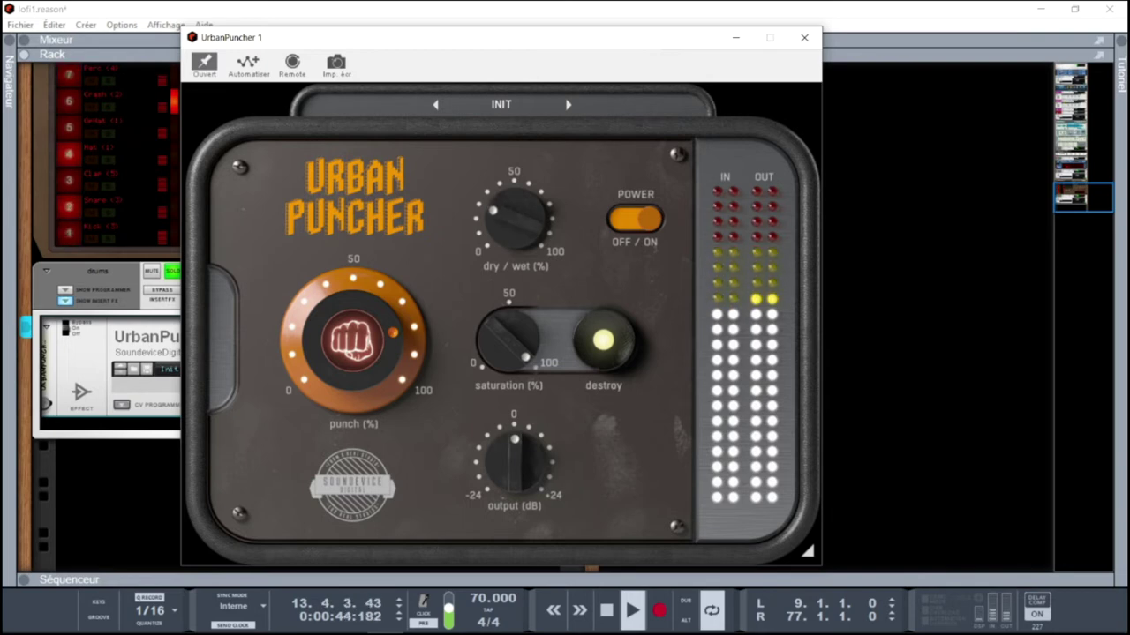
mouse_move(513, 338)
mouse_down()
mouse_move(513, 384)
mouse_move(513, 327)
mouse_up()
drag(512, 221, 512, 208)
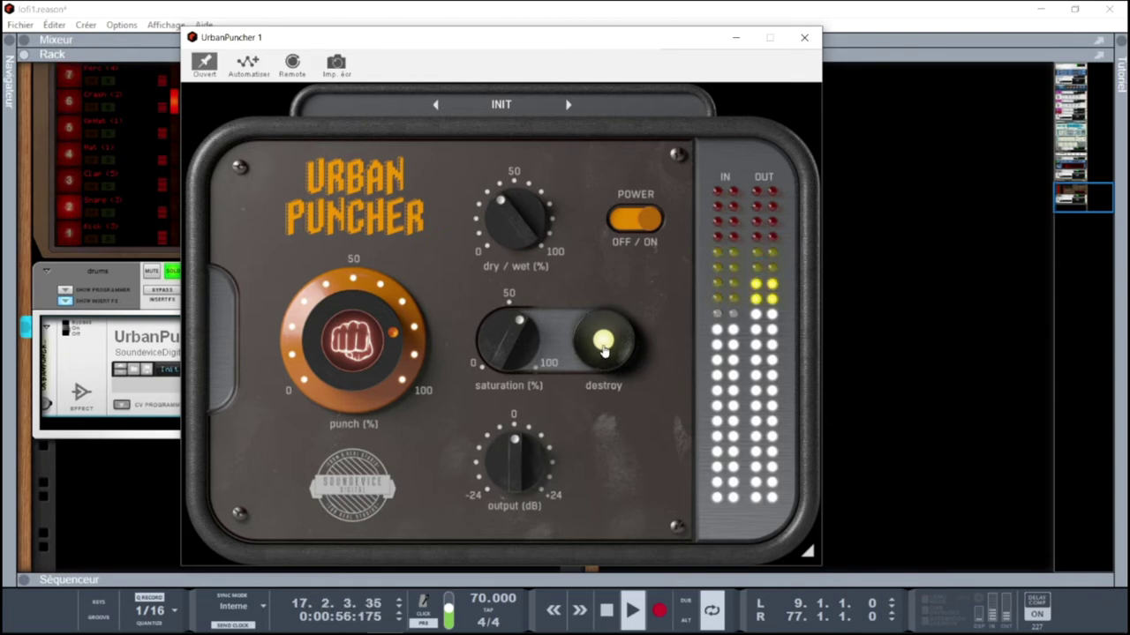
drag(513, 349, 513, 326)
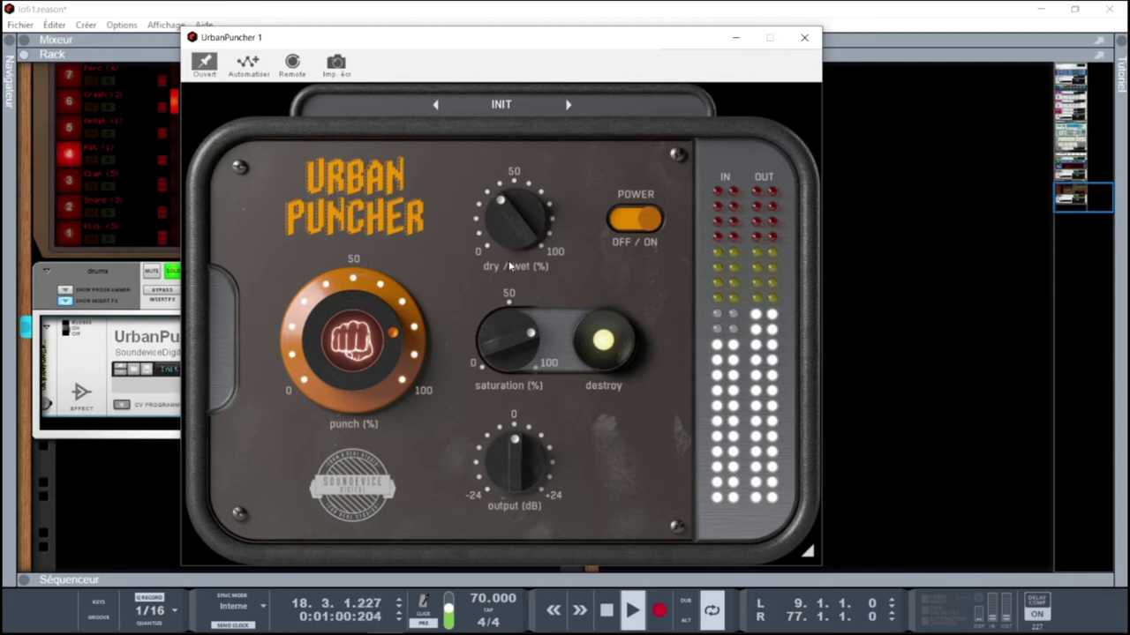
- With destroy off, try dry/wet at about 50%, bring it back to about 35%, and raise the output to about +5 dB
drag(510, 233, 510, 219)
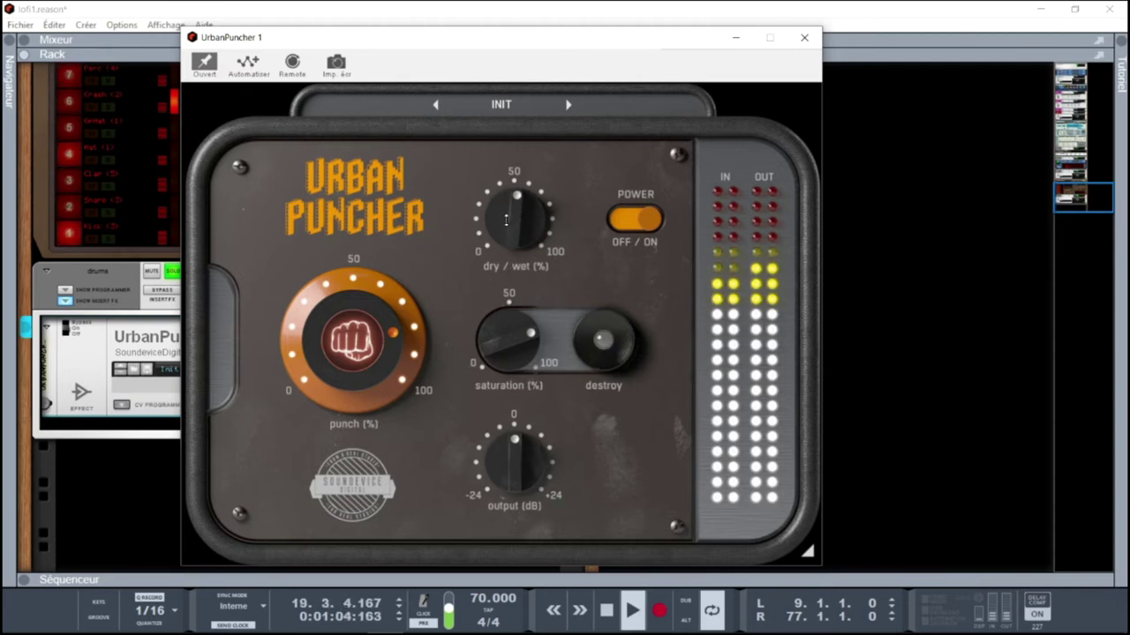
drag(505, 219, 523, 228)
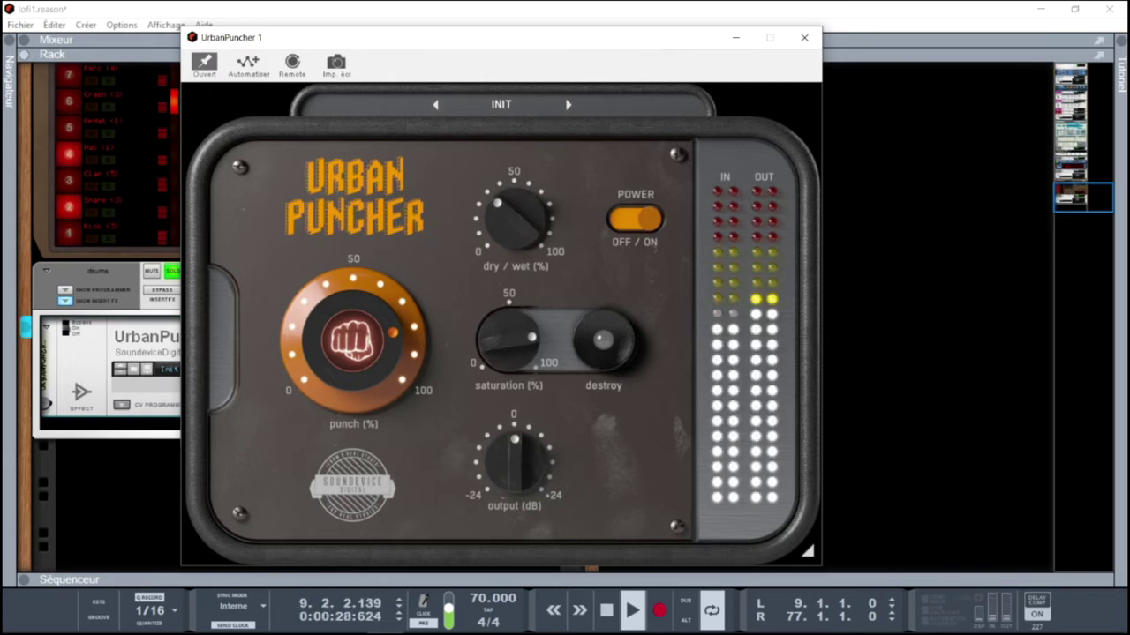
drag(514, 351, 515, 344)
drag(515, 441, 520, 437)
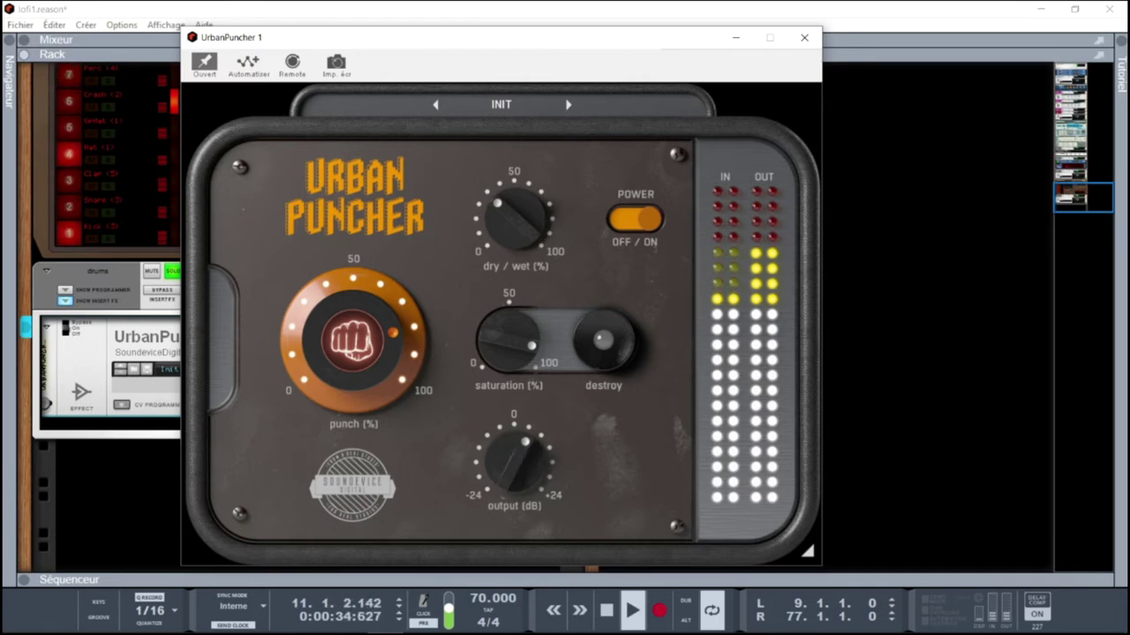
- Turn destroy mode on and lower punch to about 30%, with saturation at about 90%
click(599, 341)
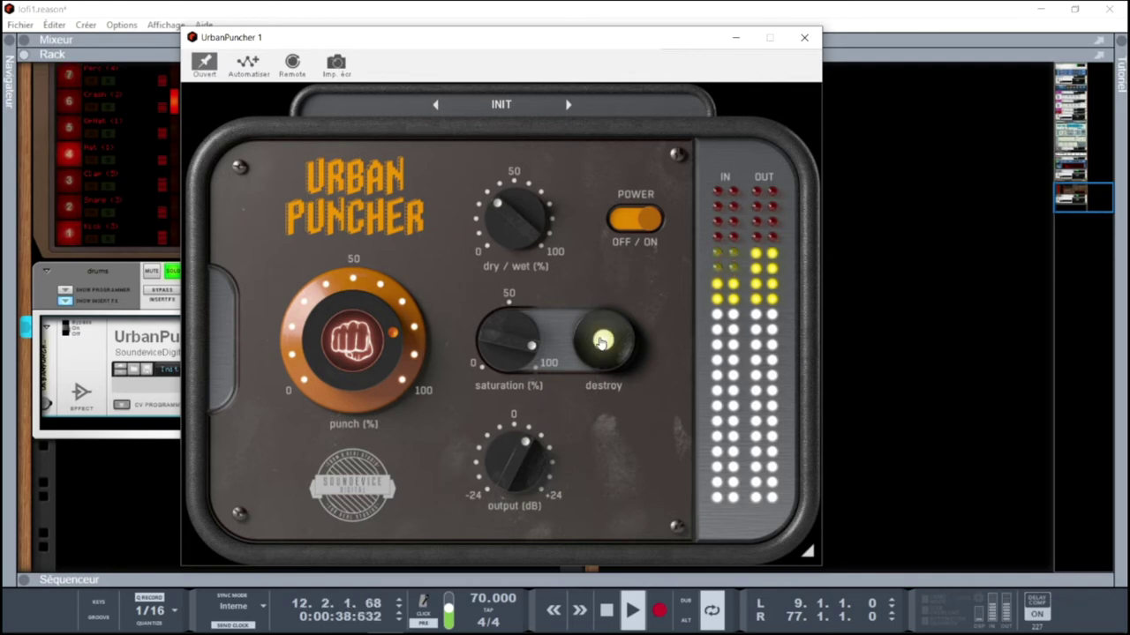
drag(359, 343, 362, 389)
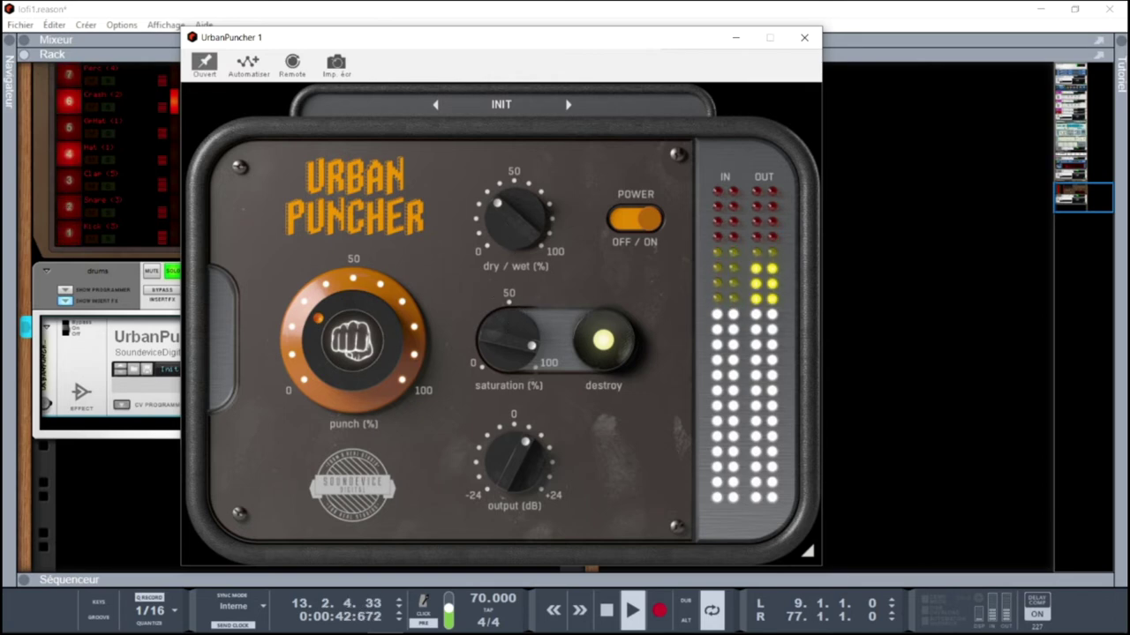
drag(507, 340, 508, 305)
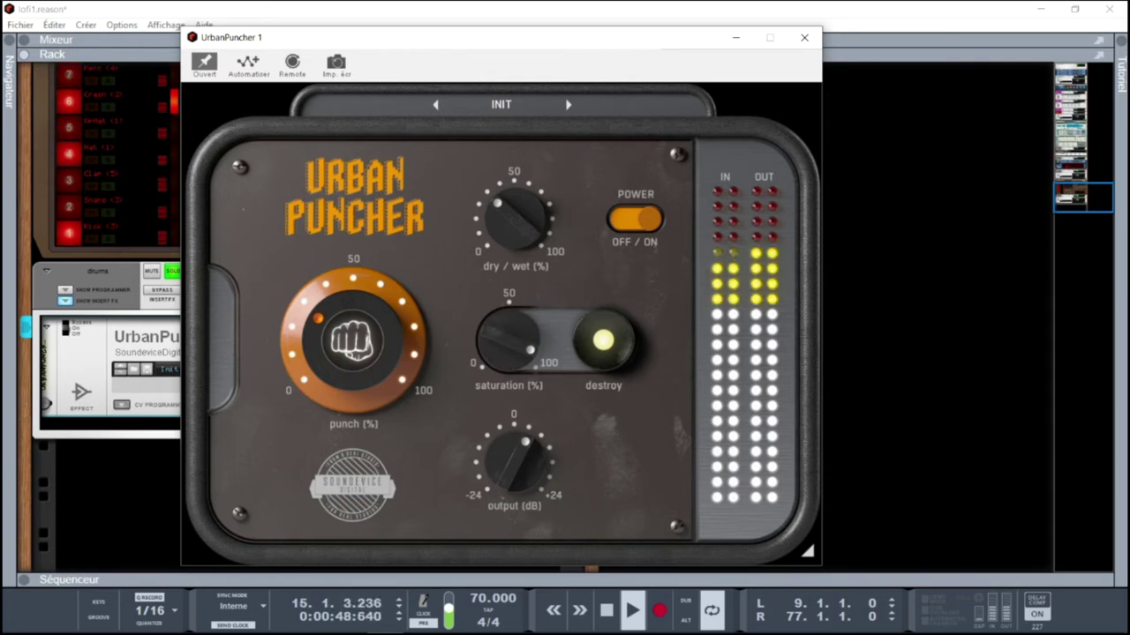
- Raise dry/wet, punch and saturation all to 100% with destroy on
drag(512, 230, 512, 189)
drag(353, 340, 353, 305)
drag(508, 339, 508, 331)
drag(353, 340, 353, 331)
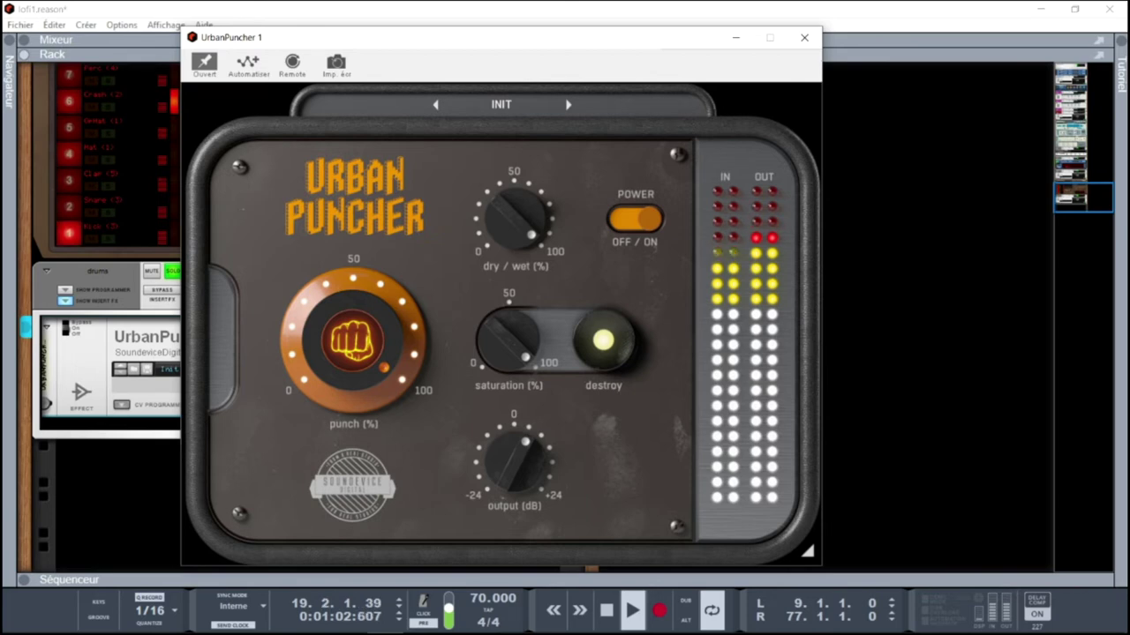
- Reduce dry/wet to about 35% and saturation to about 65%, and turn destroy mode off
drag(508, 212, 508, 260)
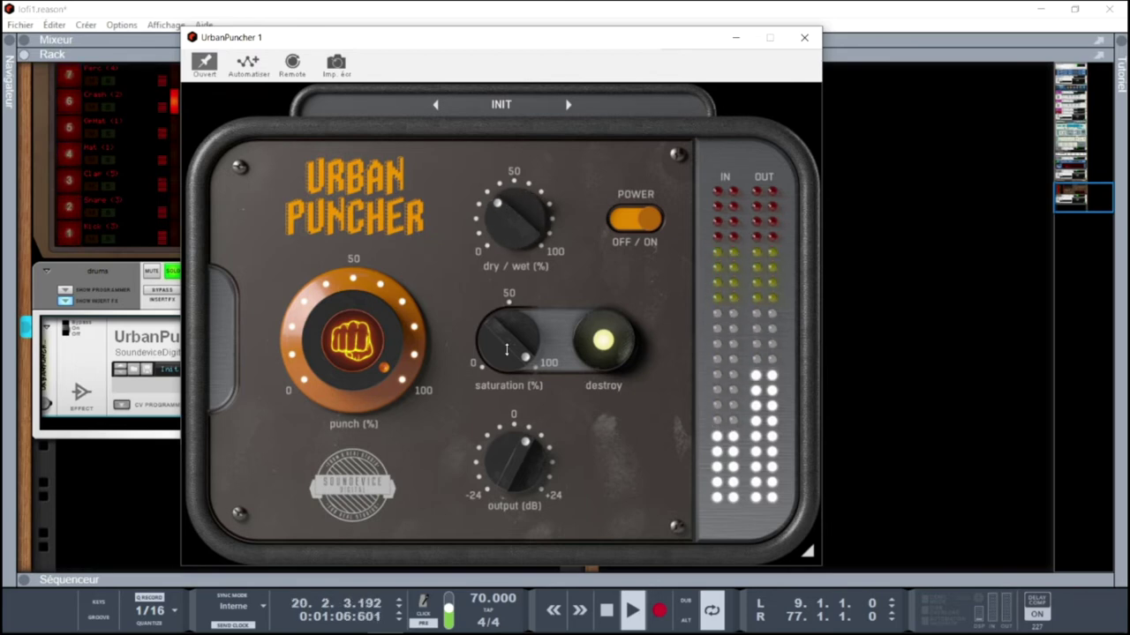
drag(507, 350, 508, 342)
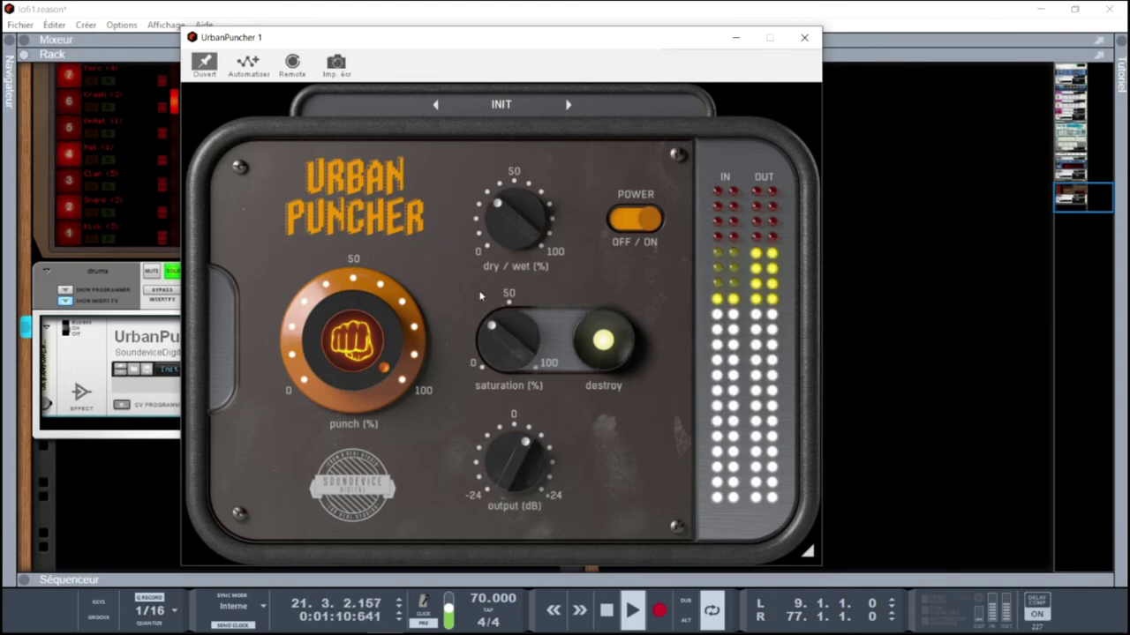
drag(502, 328, 502, 319)
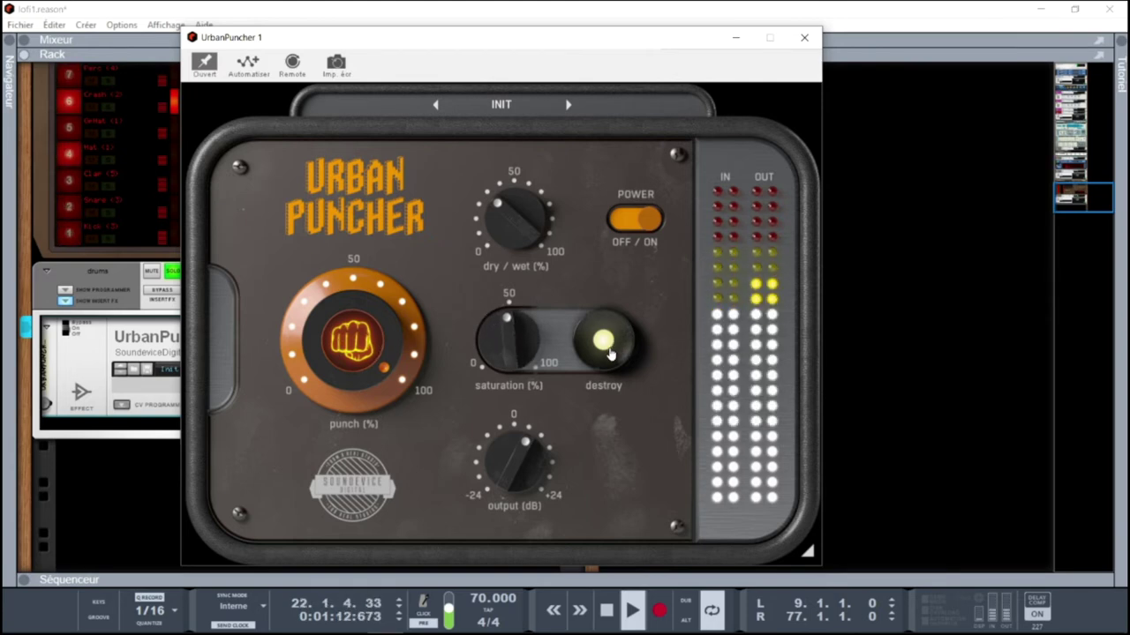
click(605, 353)
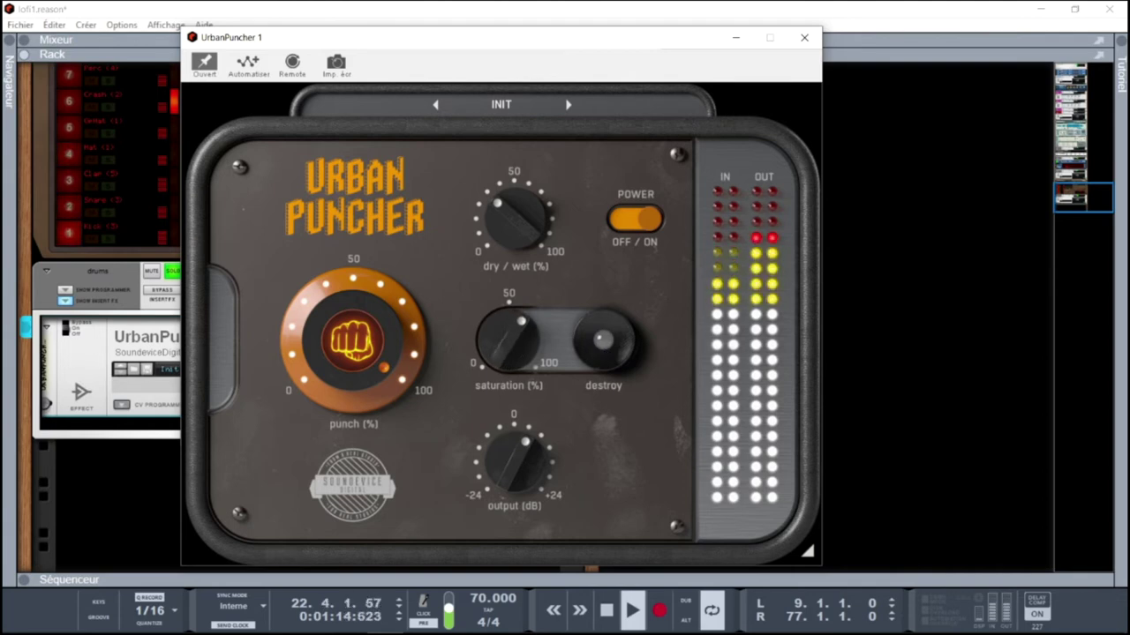
- Switch UrbanPuncher's power off and on twice to compare the dry and processed drums
click(630, 221)
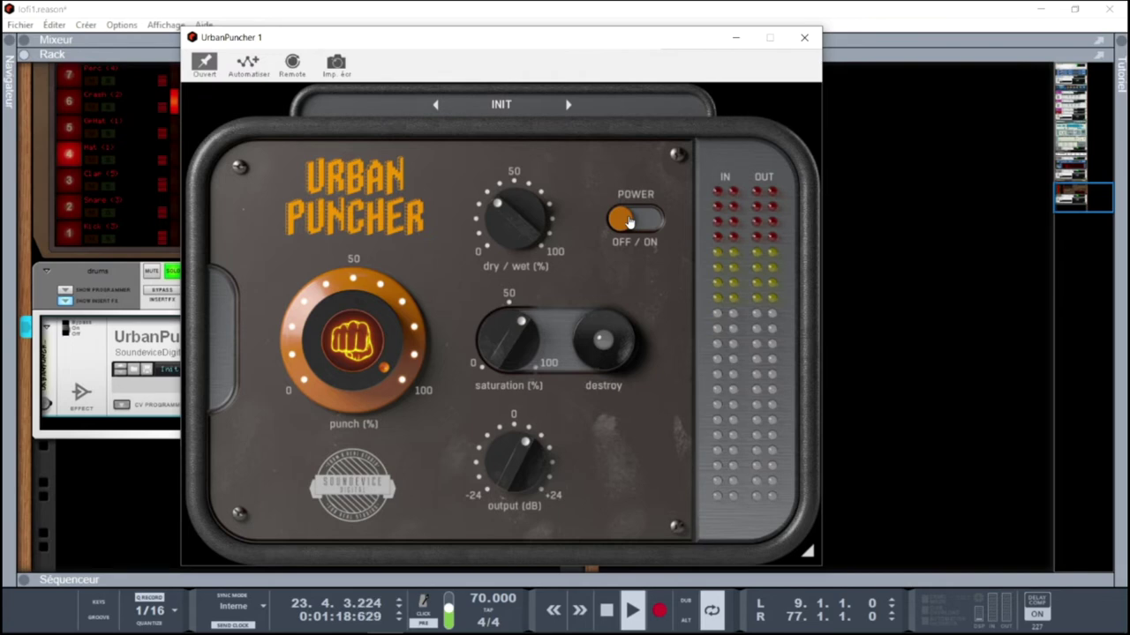
click(643, 222)
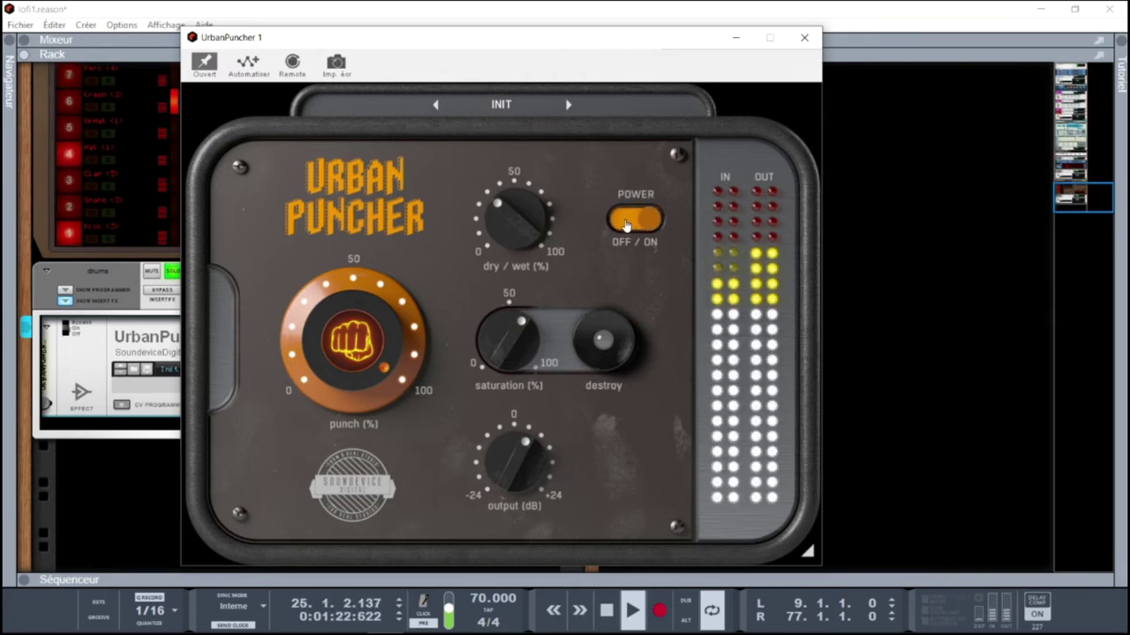
click(626, 222)
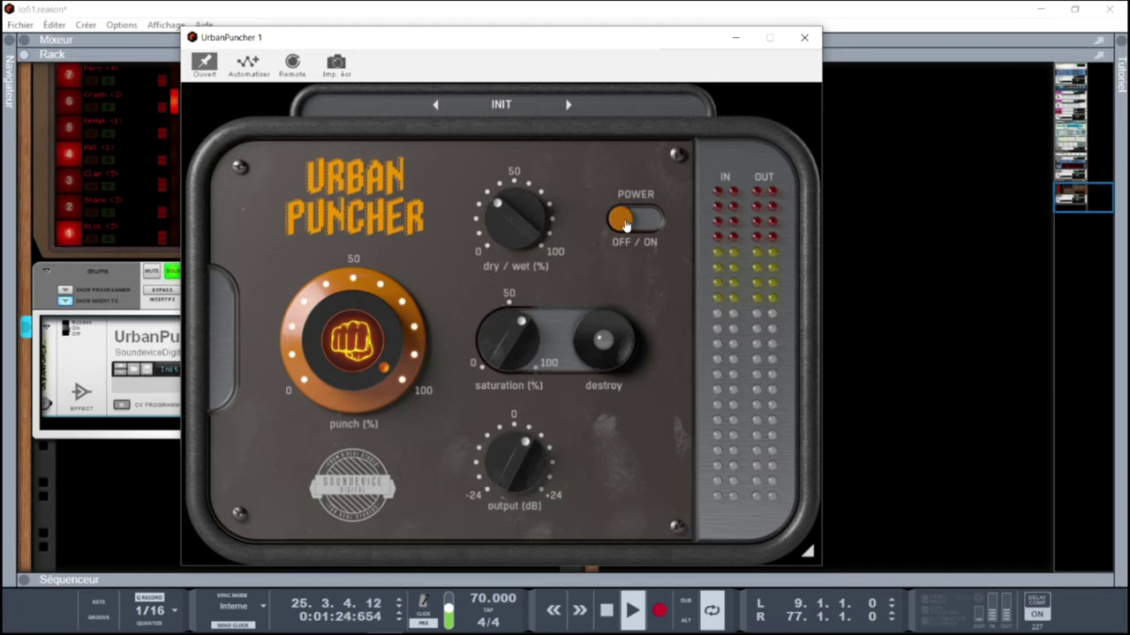
click(642, 224)
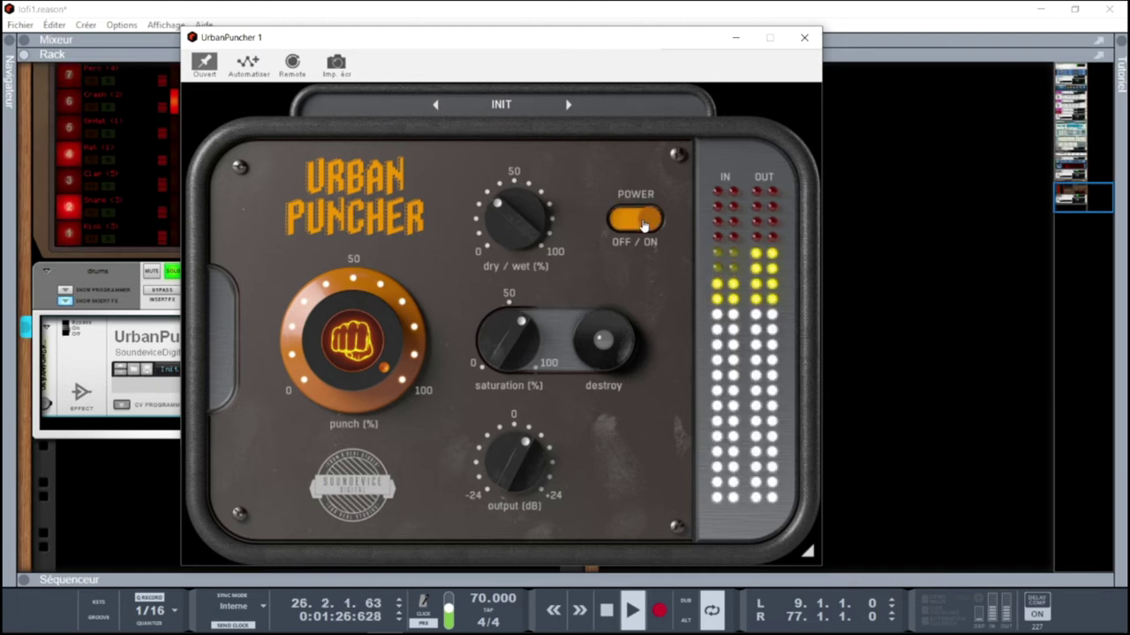
- Adjust dry/wet and saturation to about 50%, punch to about 70%, and the output to about 0 dB
drag(522, 220, 522, 210)
drag(510, 340, 511, 348)
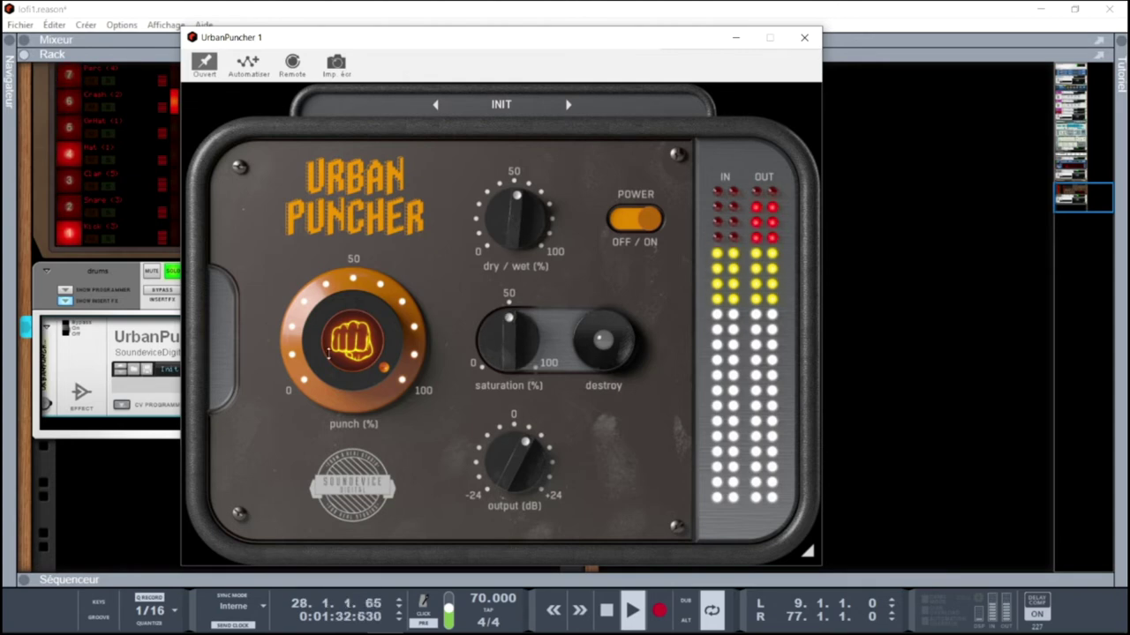
drag(353, 339, 353, 348)
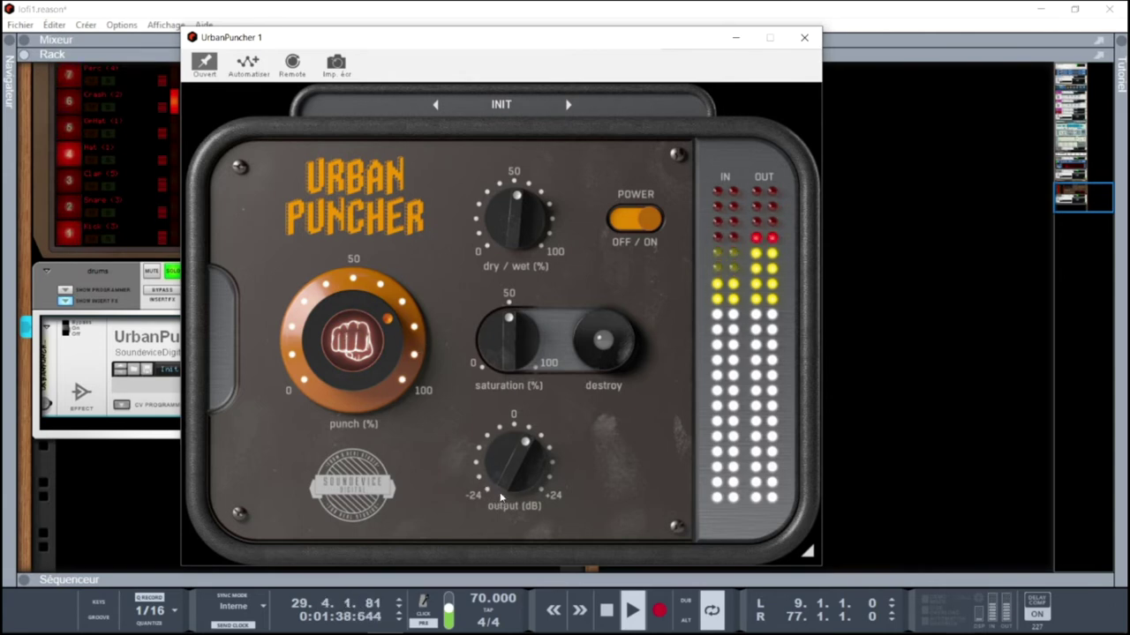
drag(502, 474, 503, 485)
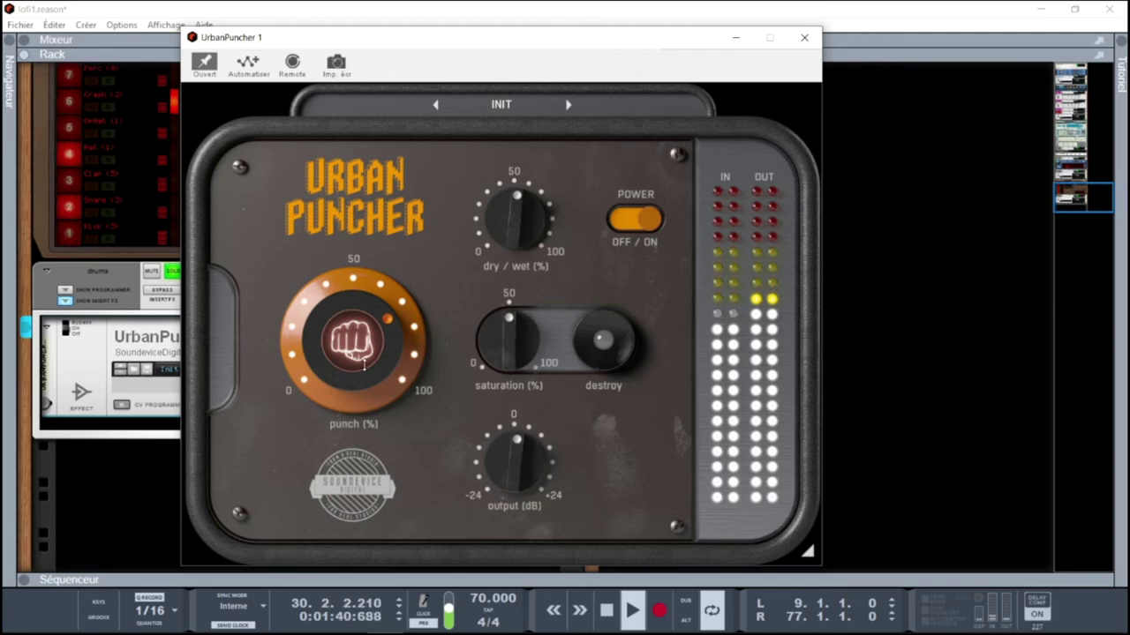
- Enter exact values of 70% for punch and 50% for dry/wet
double_click(345, 388)
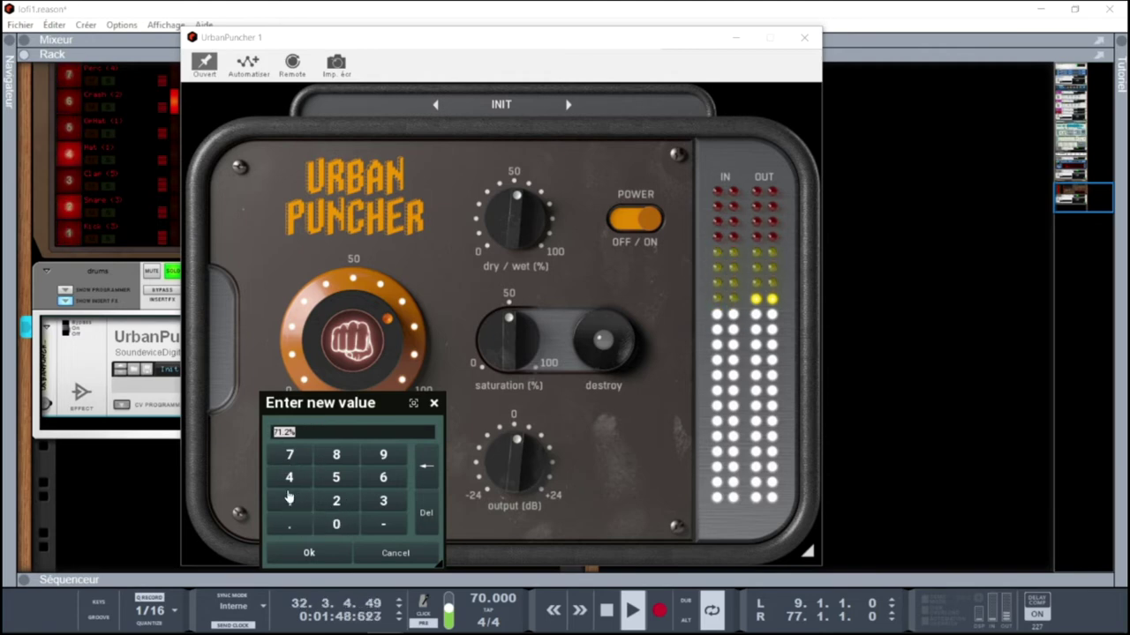
click(289, 454)
click(336, 524)
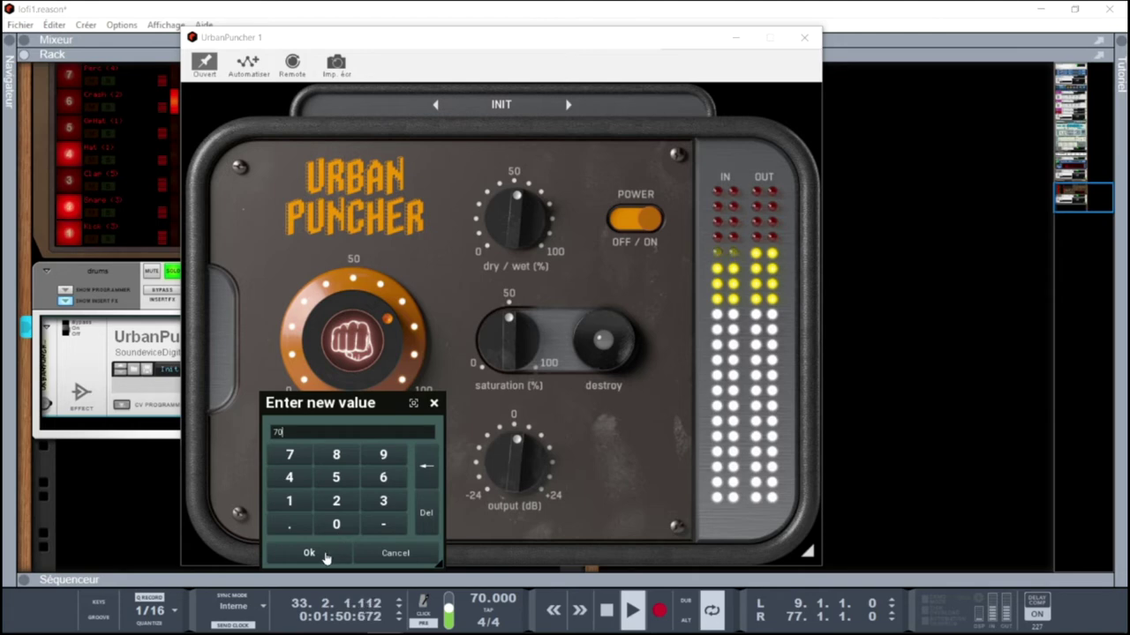
click(309, 553)
double_click(519, 221)
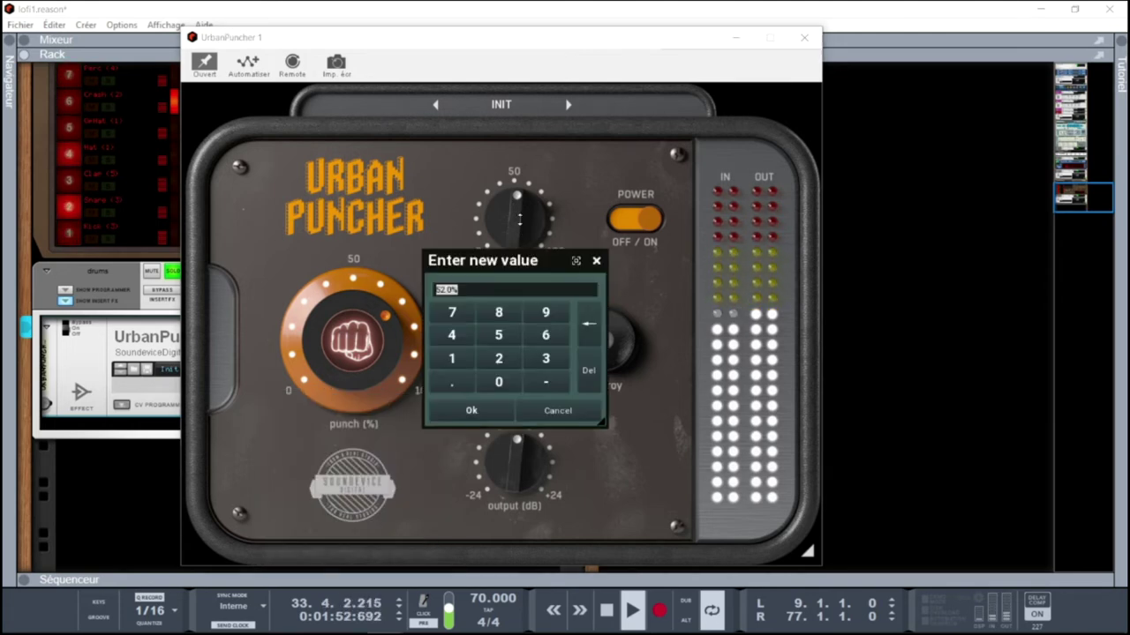
click(499, 336)
click(498, 381)
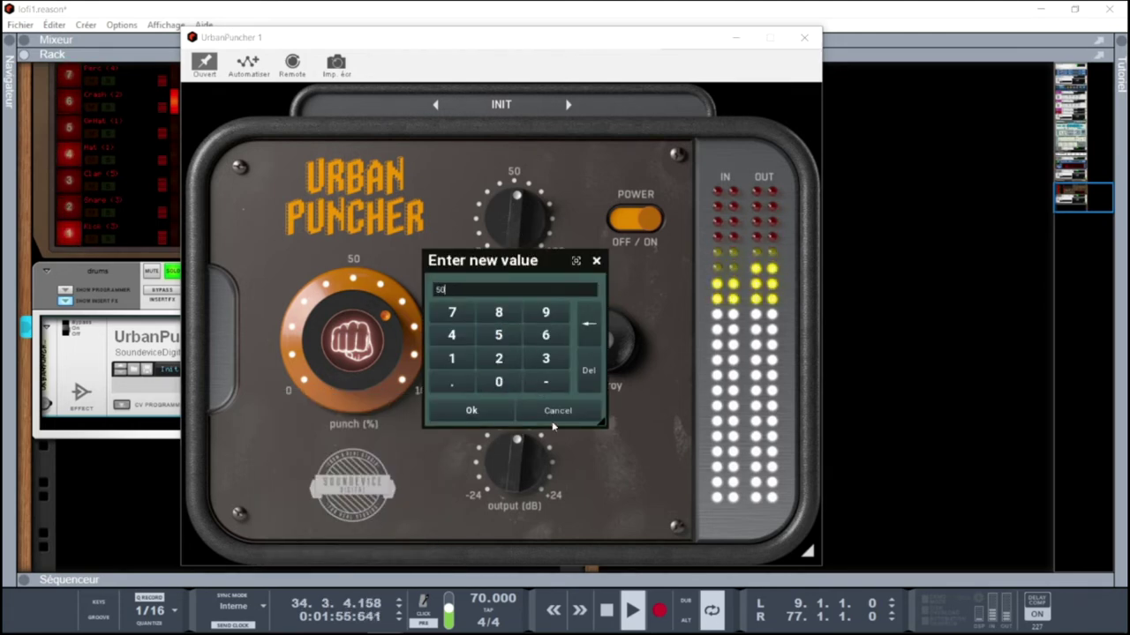
click(467, 410)
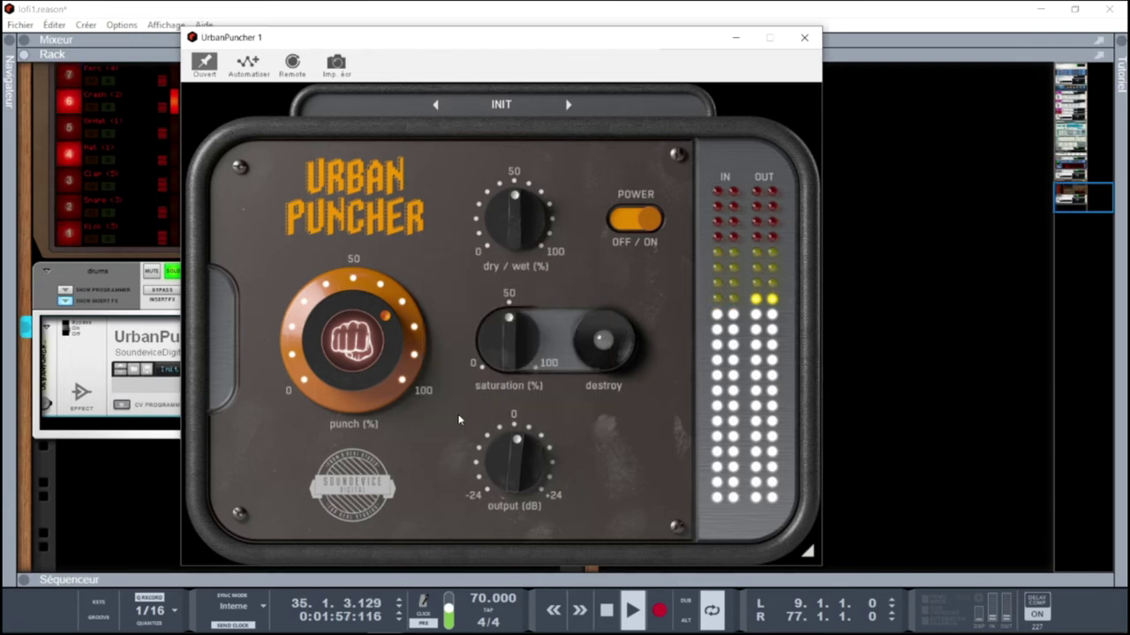
- Set the output to exactly 0 dB and toggle destroy on and back off to hear its effect
double_click(509, 458)
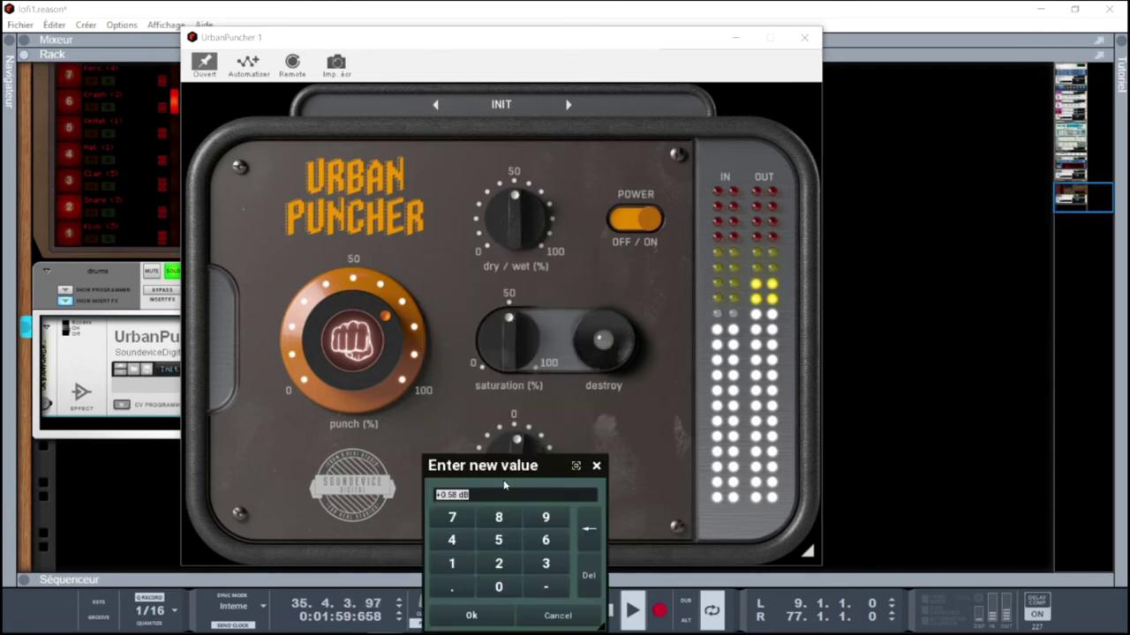
click(499, 587)
click(470, 615)
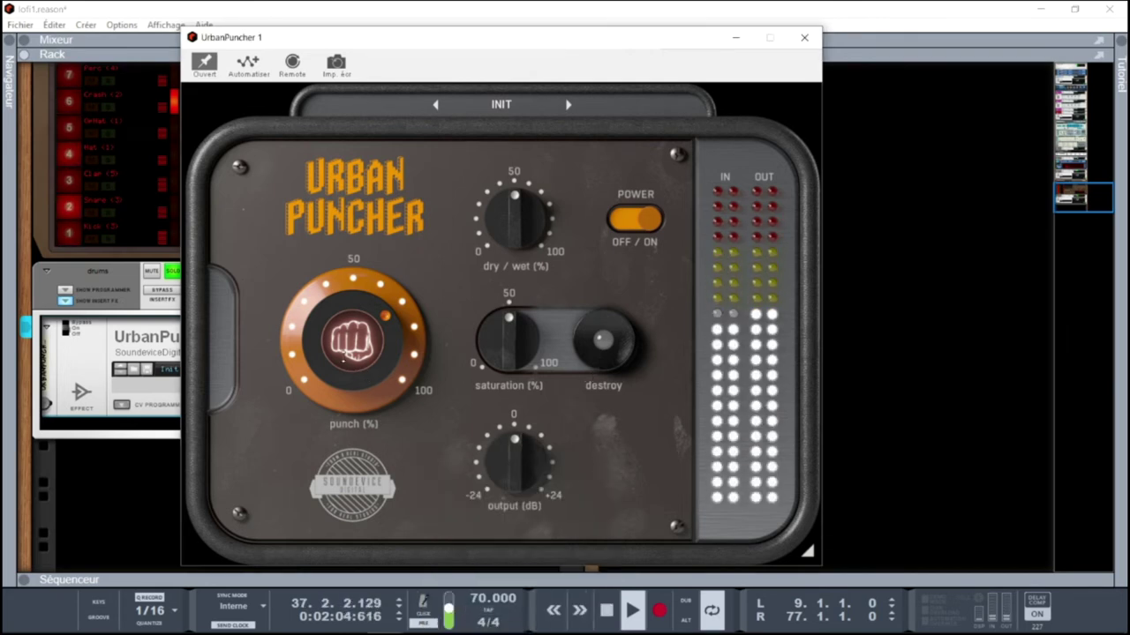
click(600, 342)
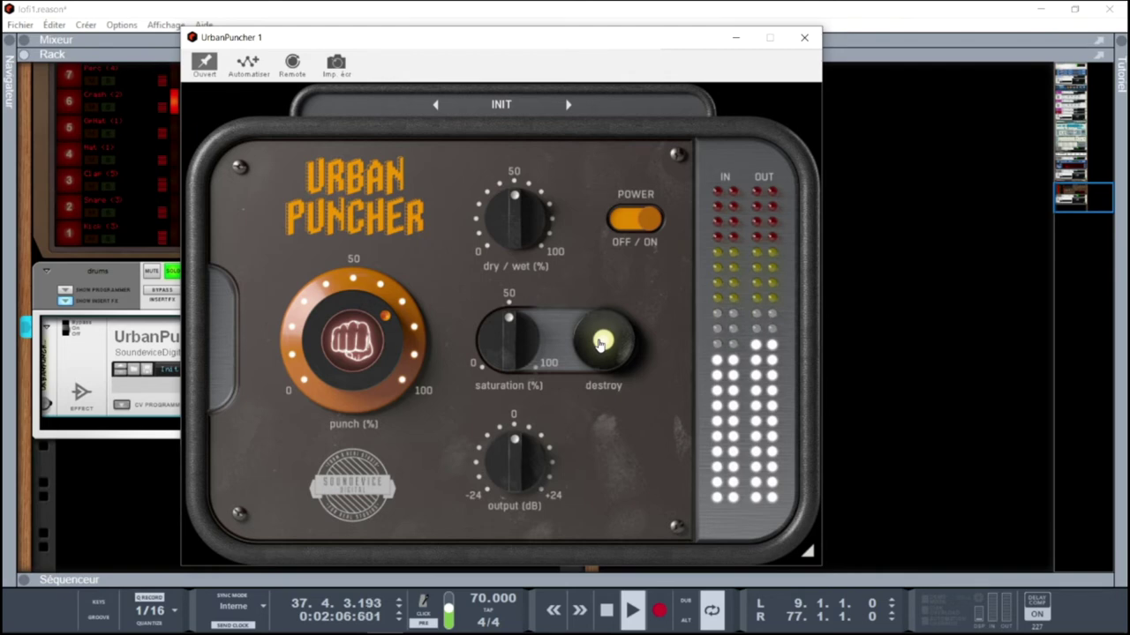
click(600, 342)
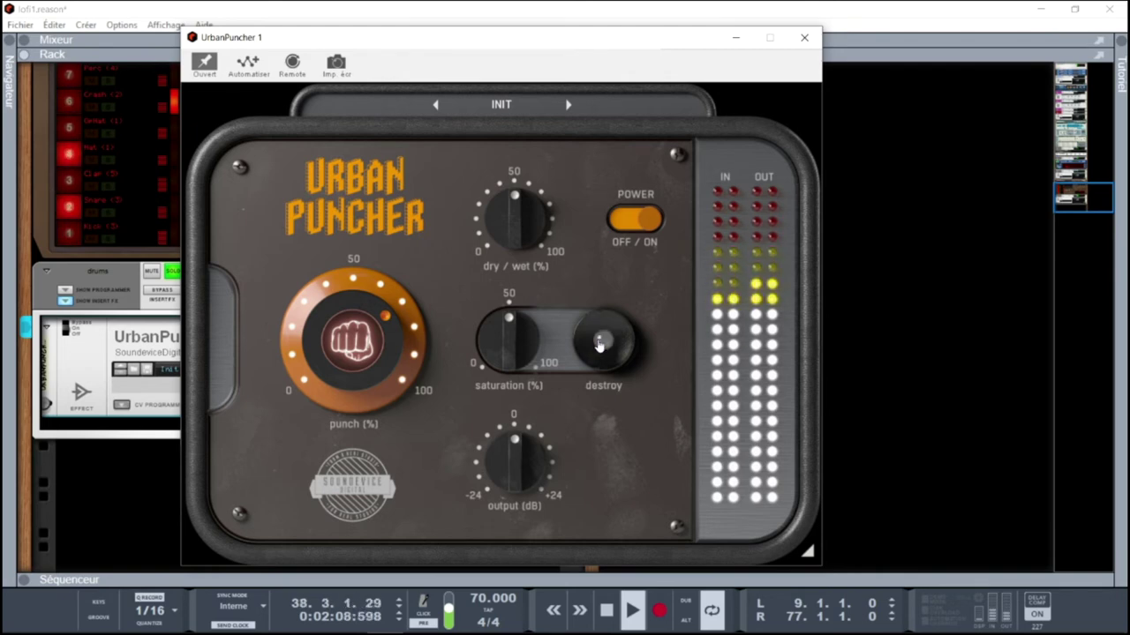
- Take the drums channel out of solo and close its UrbanPuncher window
click(172, 273)
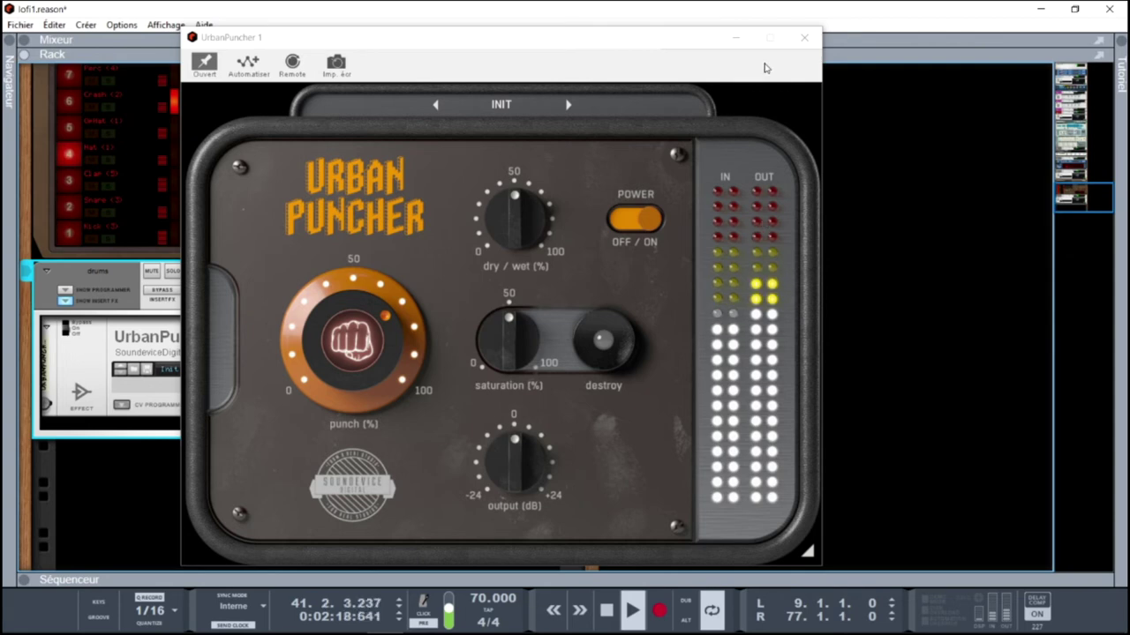
click(804, 37)
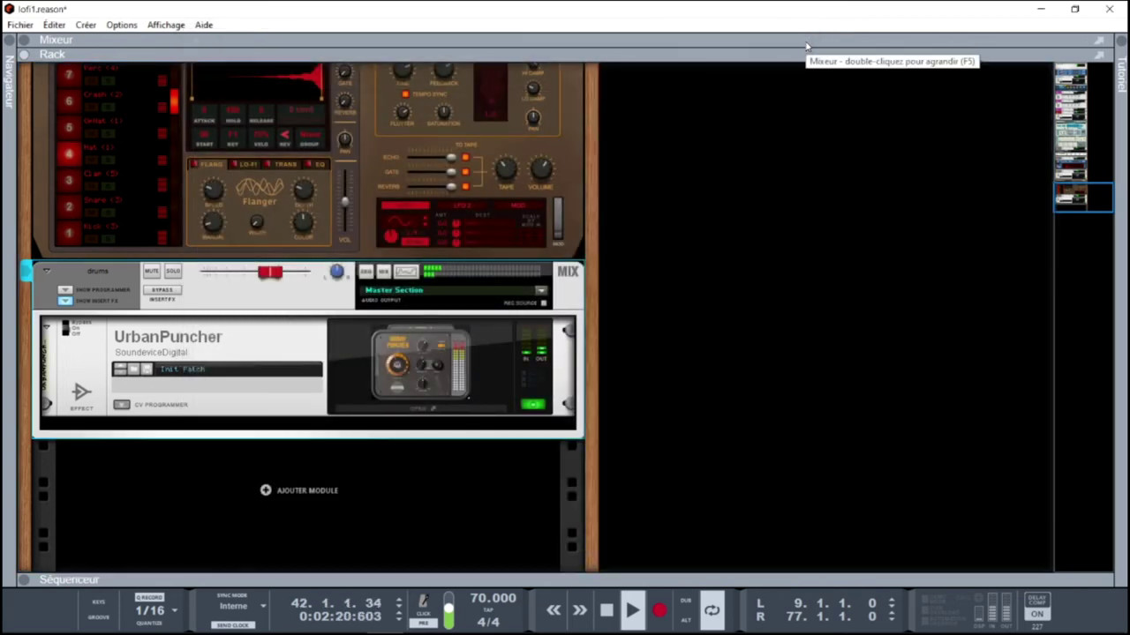
- Bring up the full mixer and solo the 808-1 channel
key(F7)
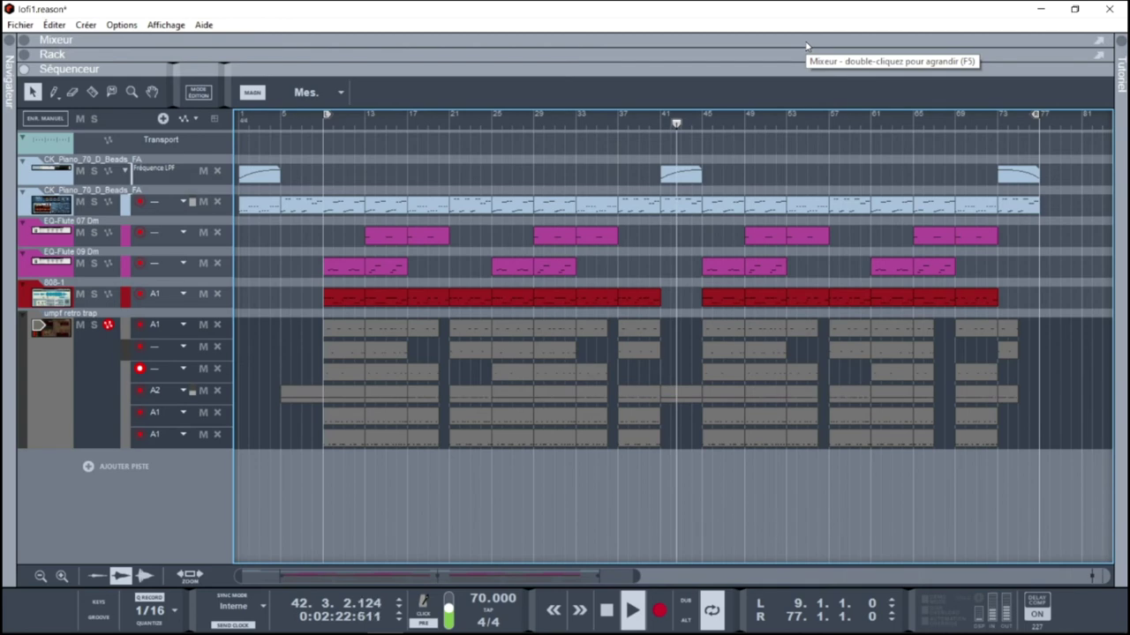
double_click(806, 42)
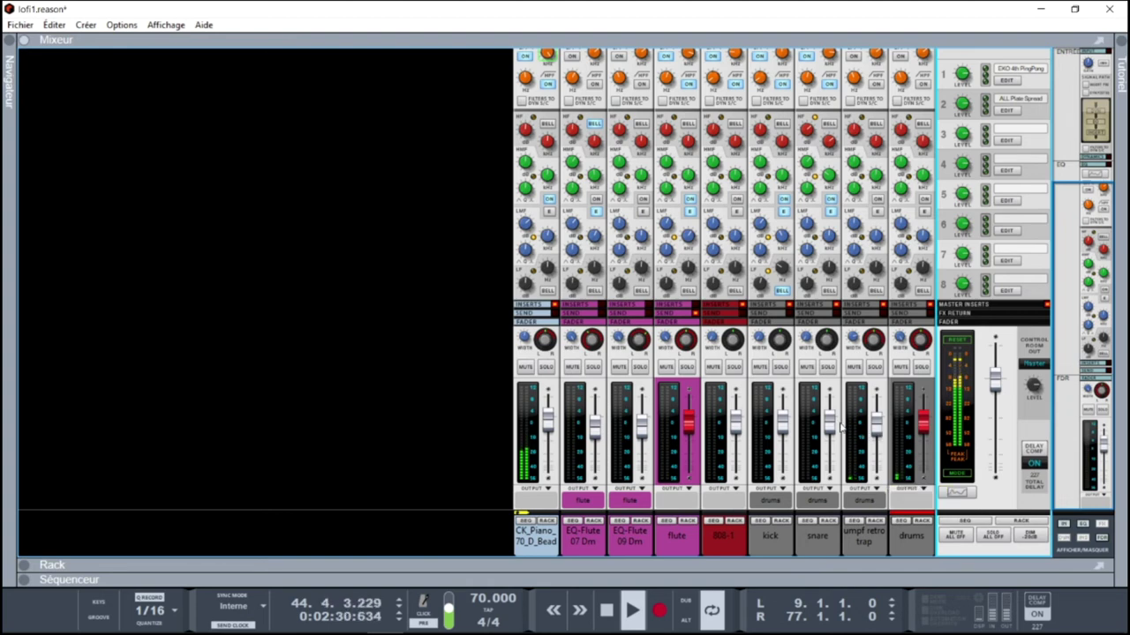
click(733, 366)
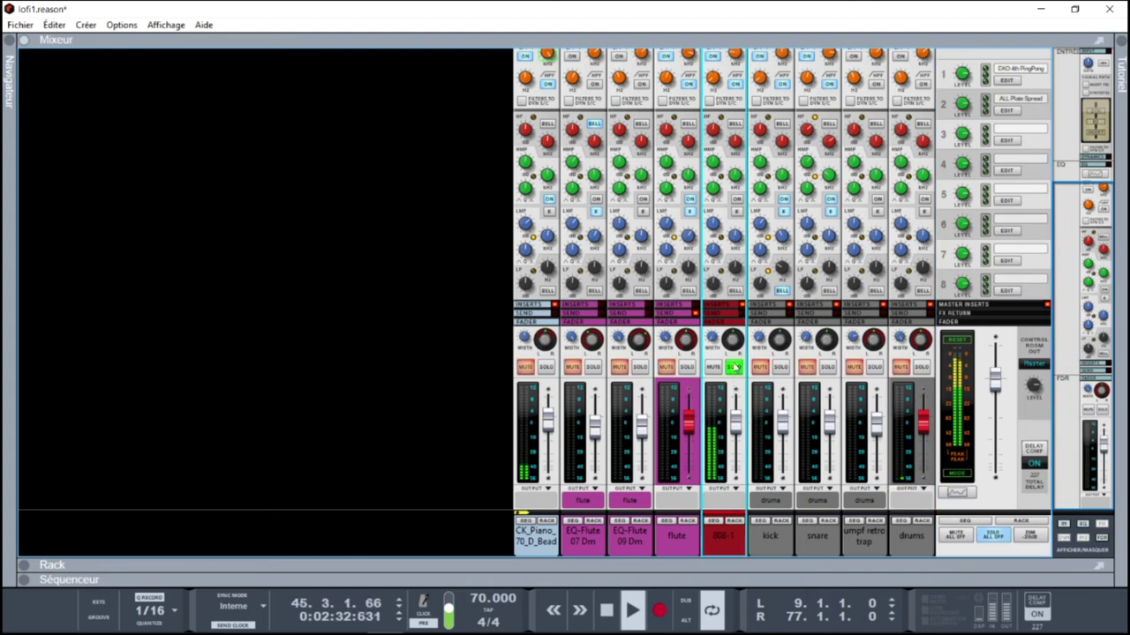
- Show the 808-1 channel in the full rack and open its UrbanPuncher window beside the rack devices
click(734, 528)
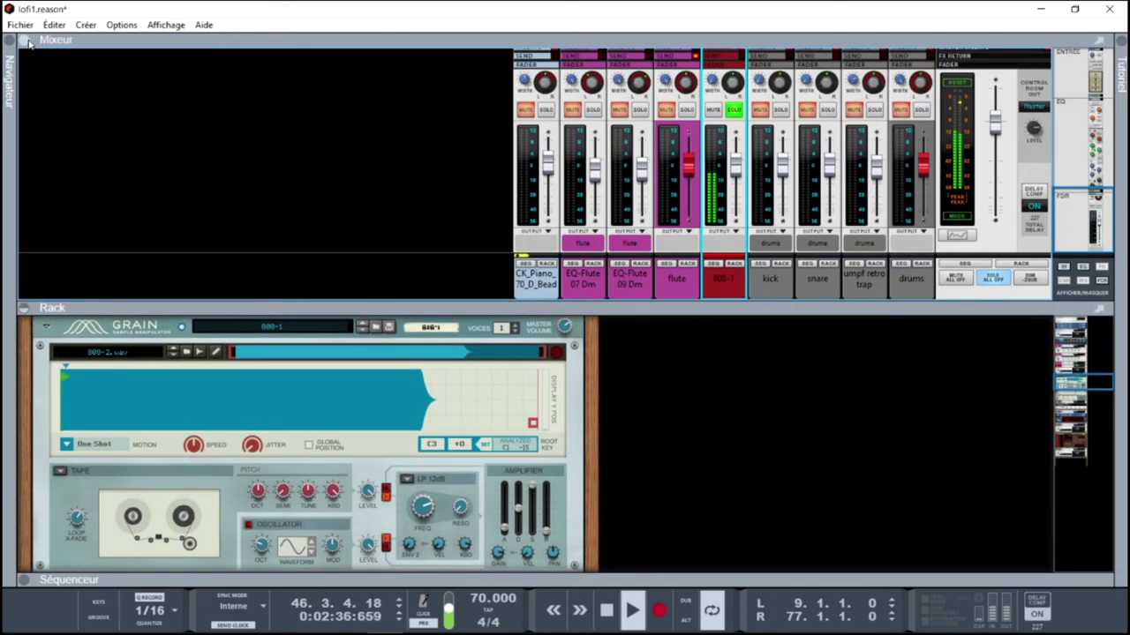
click(62, 41)
drag(1081, 141, 1068, 119)
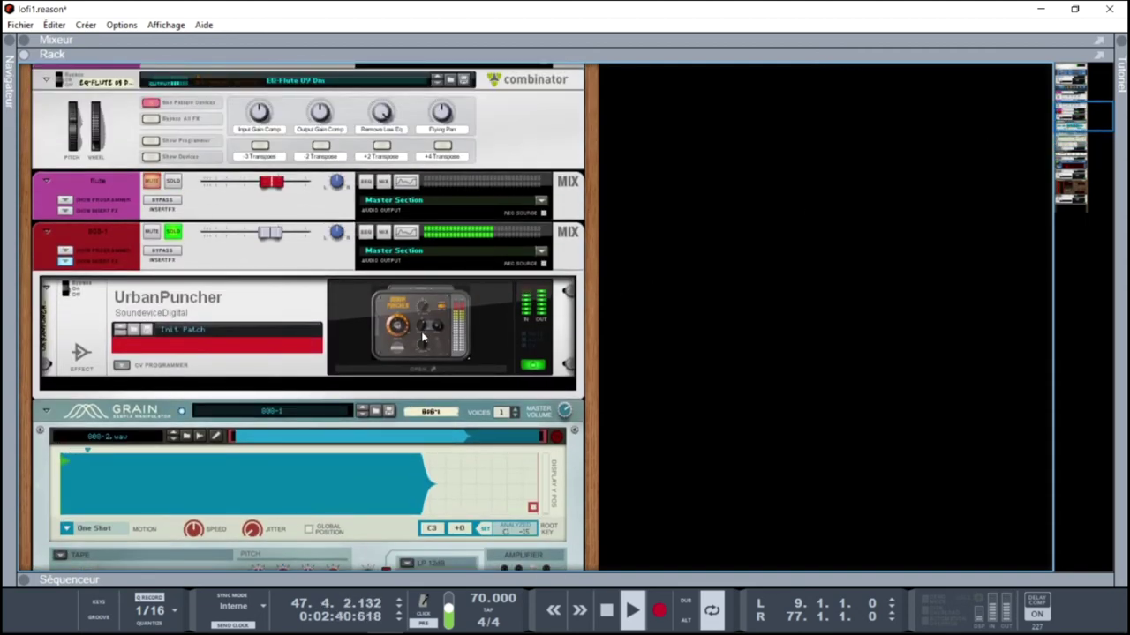
click(421, 369)
drag(691, 314, 732, 318)
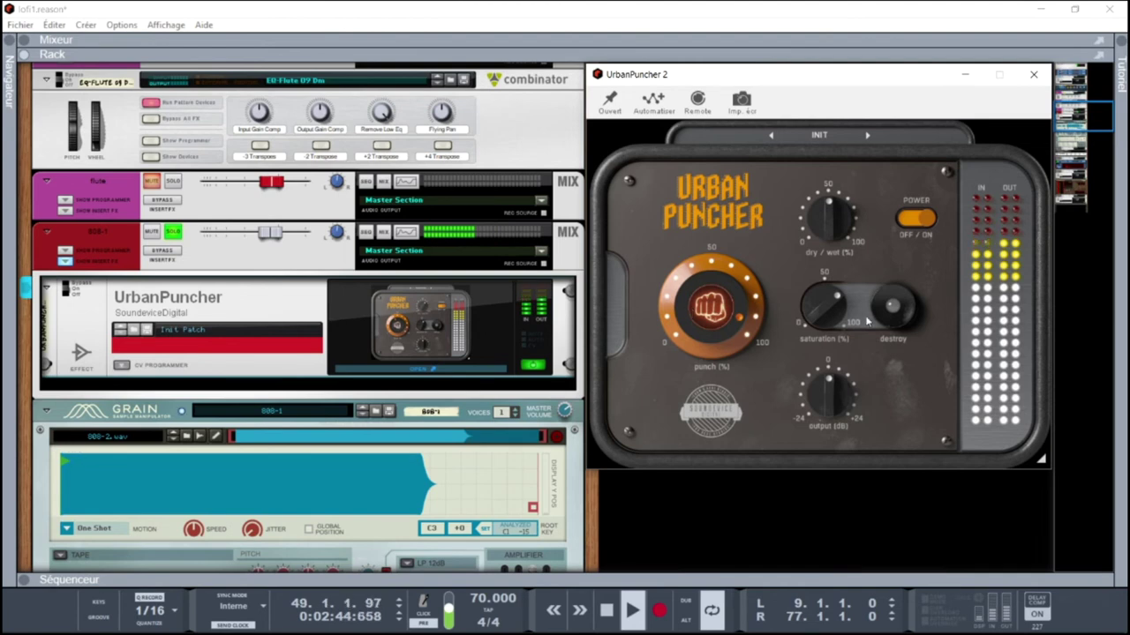
- Adjust UrbanPuncher's saturation on the 808-1, settling at about 50%, and toggle destroy on and back off to hear its effect
drag(829, 311, 827, 318)
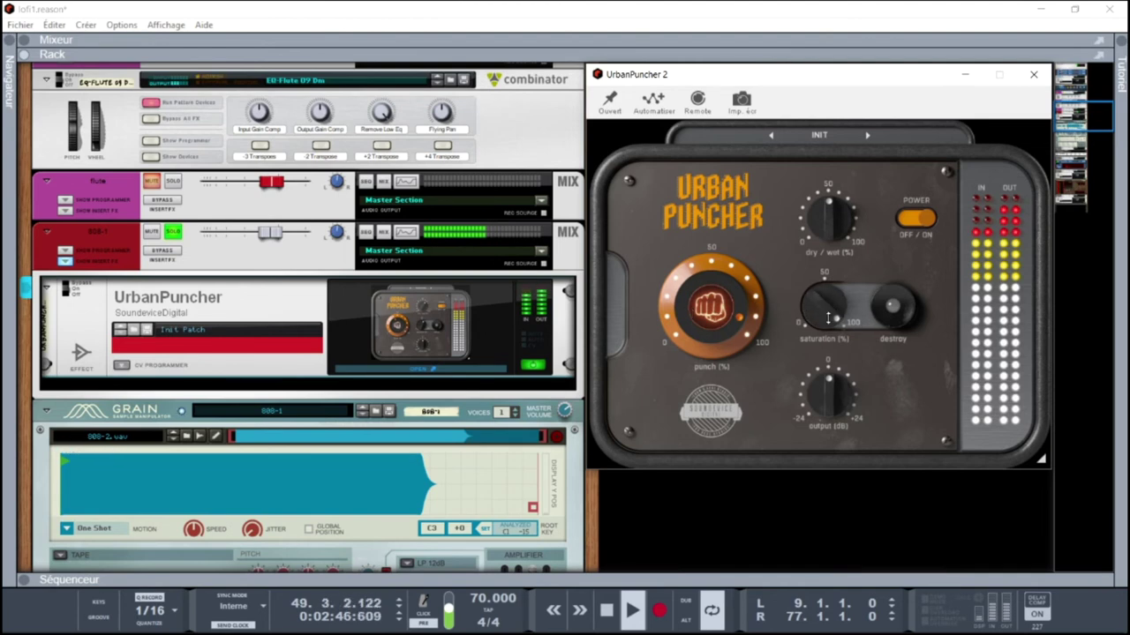
click(900, 311)
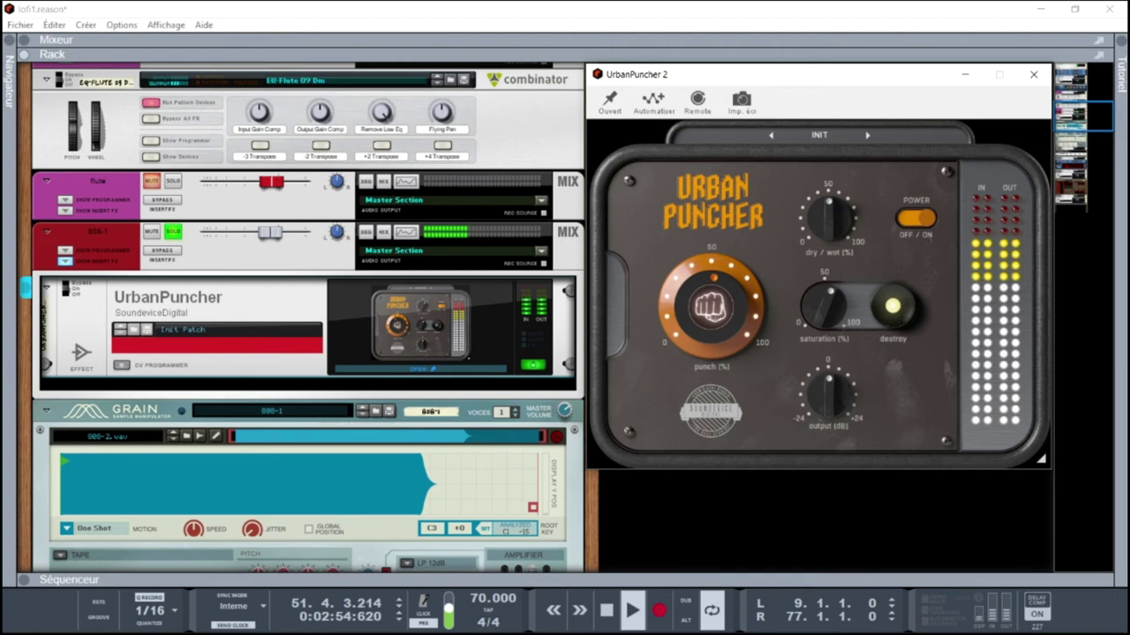
click(891, 306)
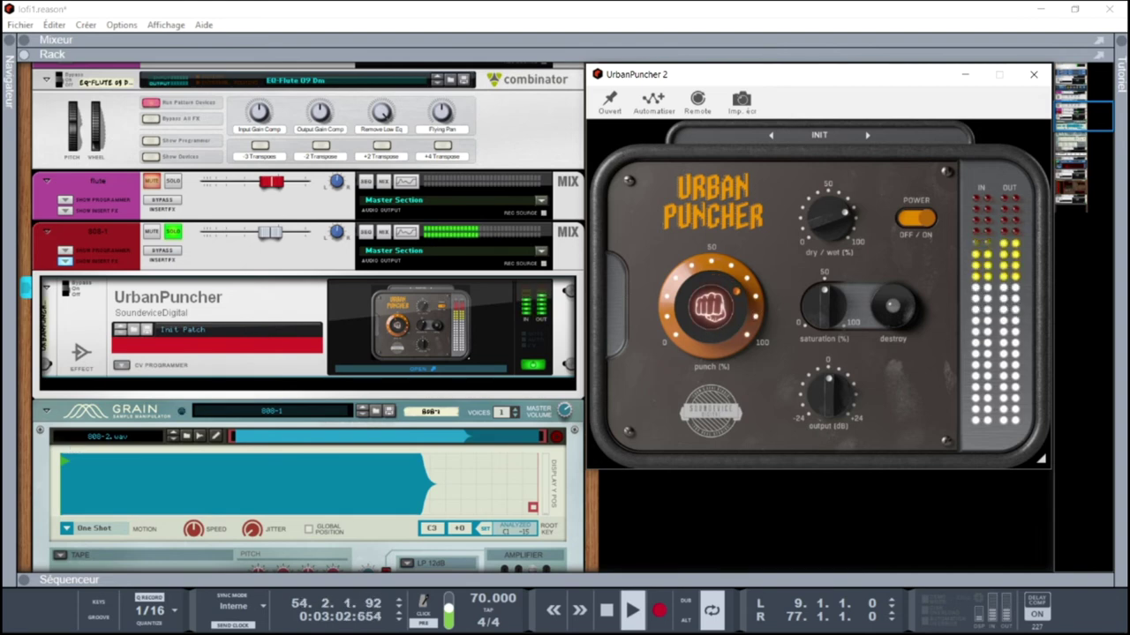
- Take the 808-1 channel out of solo and reopen its UrbanPuncher window, keeping it pinned open
click(173, 232)
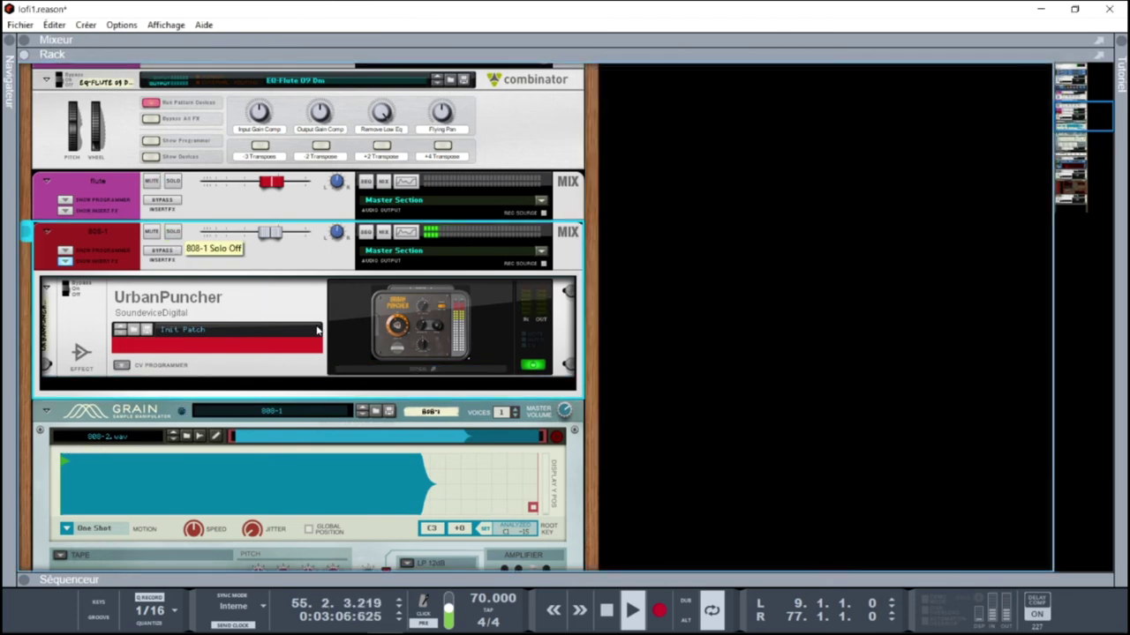
click(451, 351)
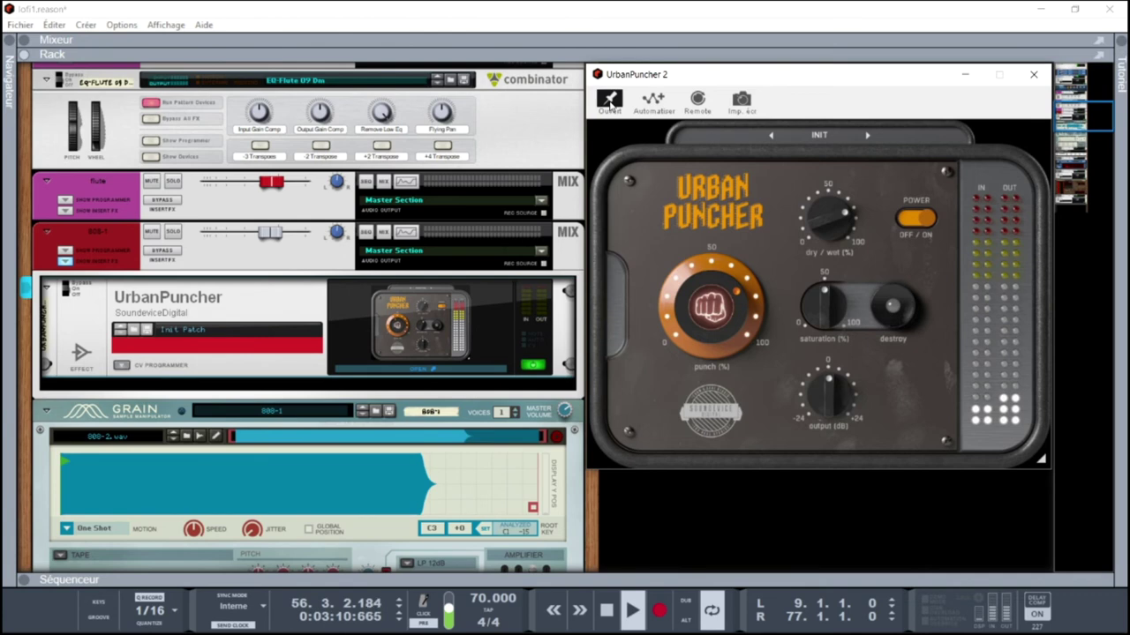
- Compare the 808-1 with its insert effects bypassed and active, and raise UrbanPuncher's punch slightly
click(161, 252)
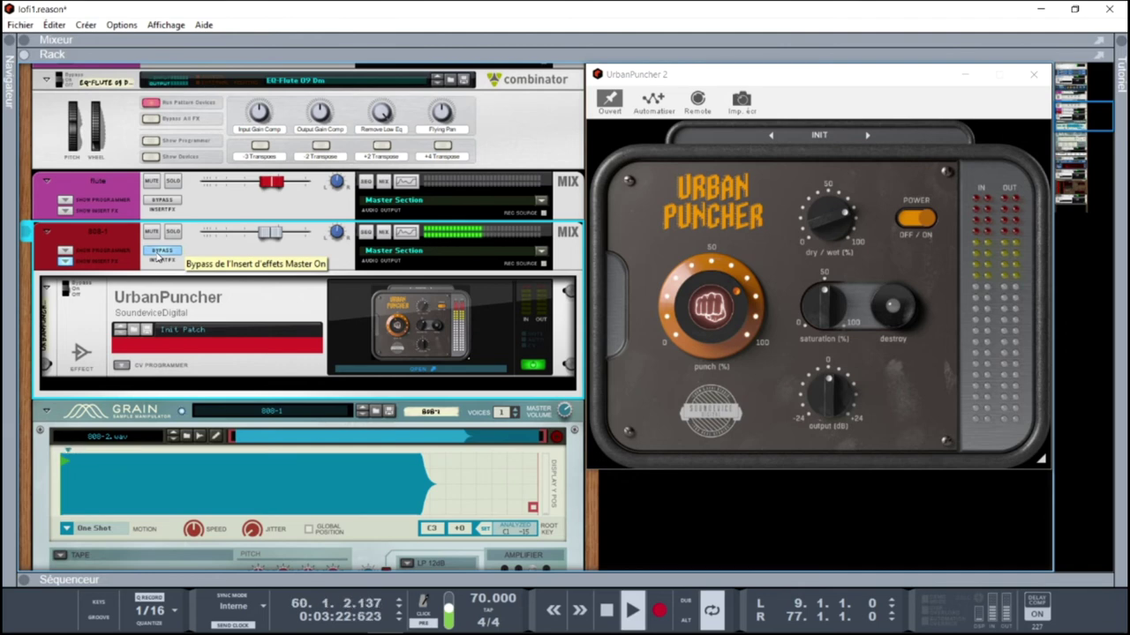
click(160, 254)
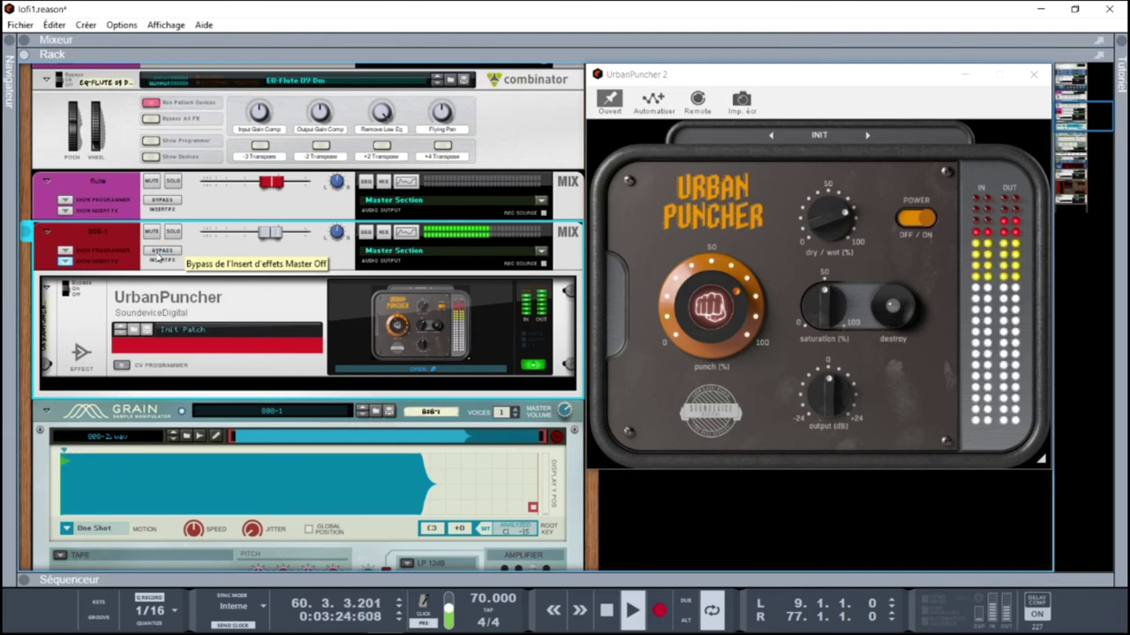
drag(758, 309, 764, 317)
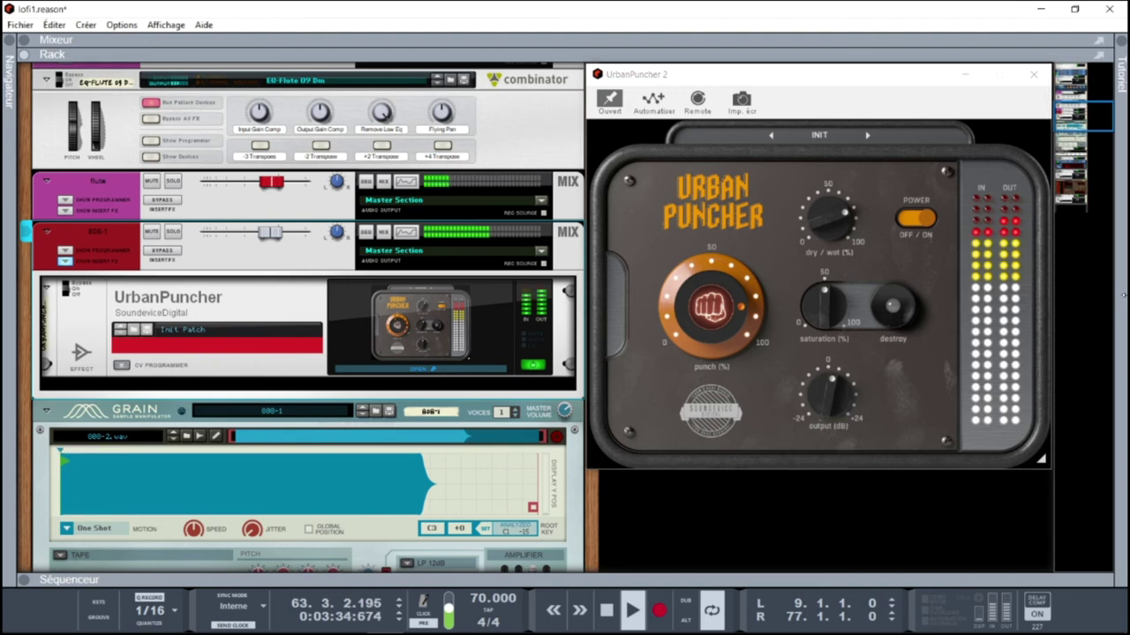
- Bring up the full mixer with the UrbanPuncher window closed, and stop playback after listening to the mix
key(F7)
key(F5)
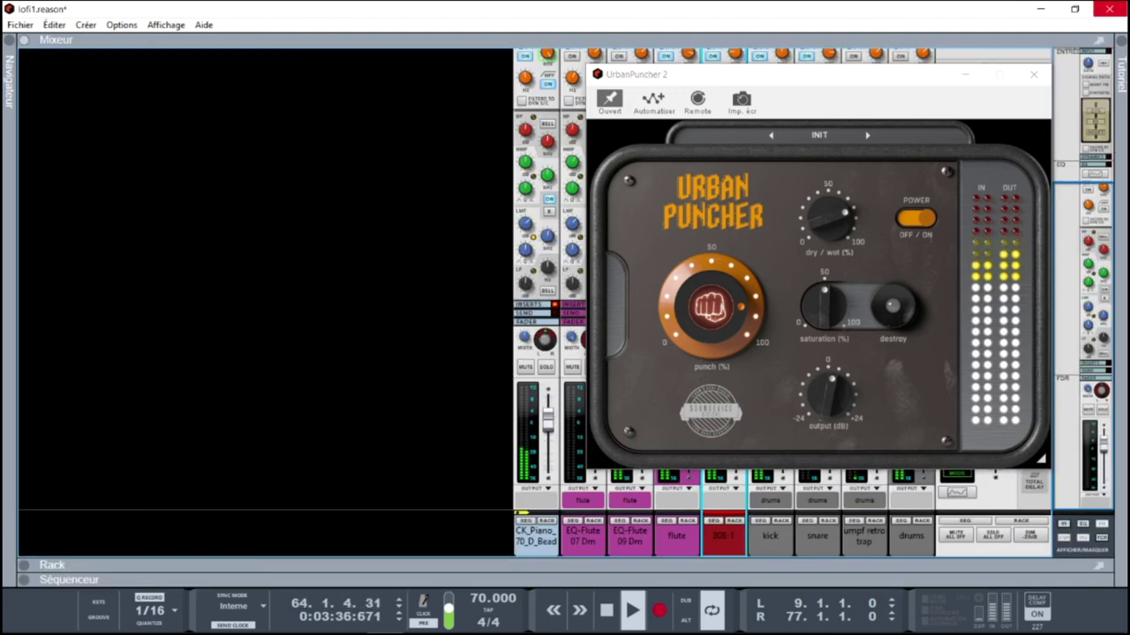
click(1034, 76)
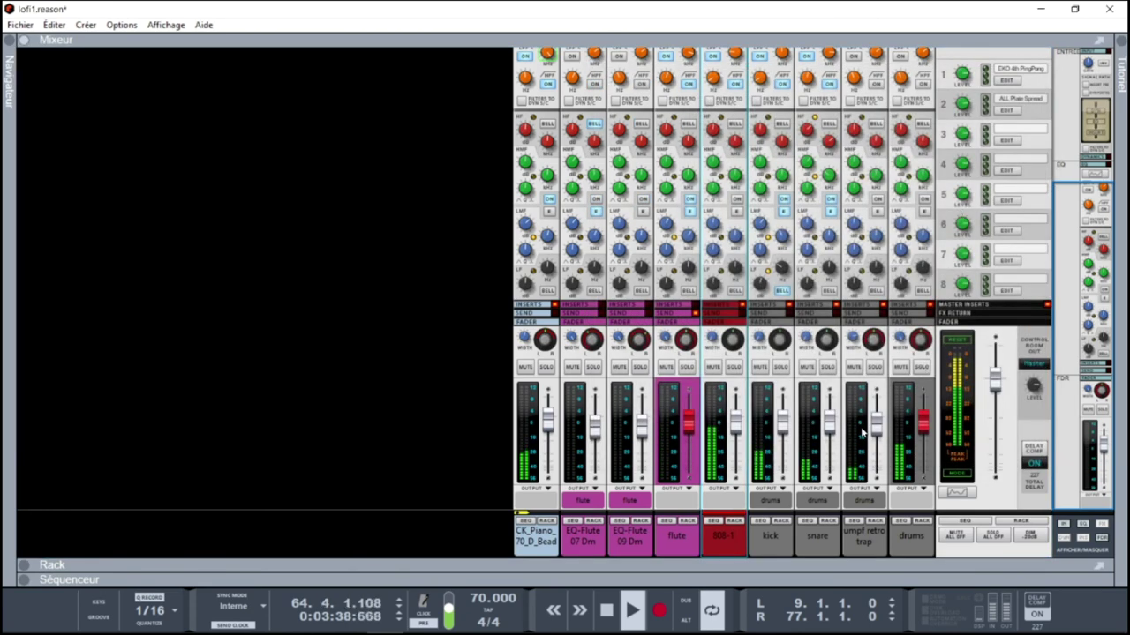
mouse_move(781, 436)
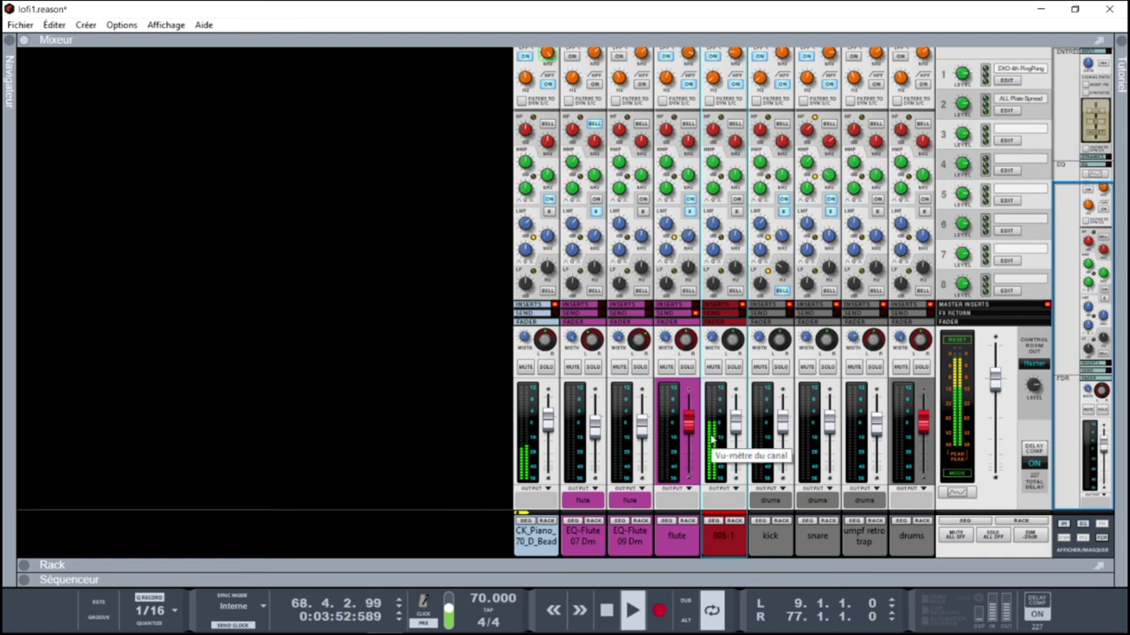
key(space)
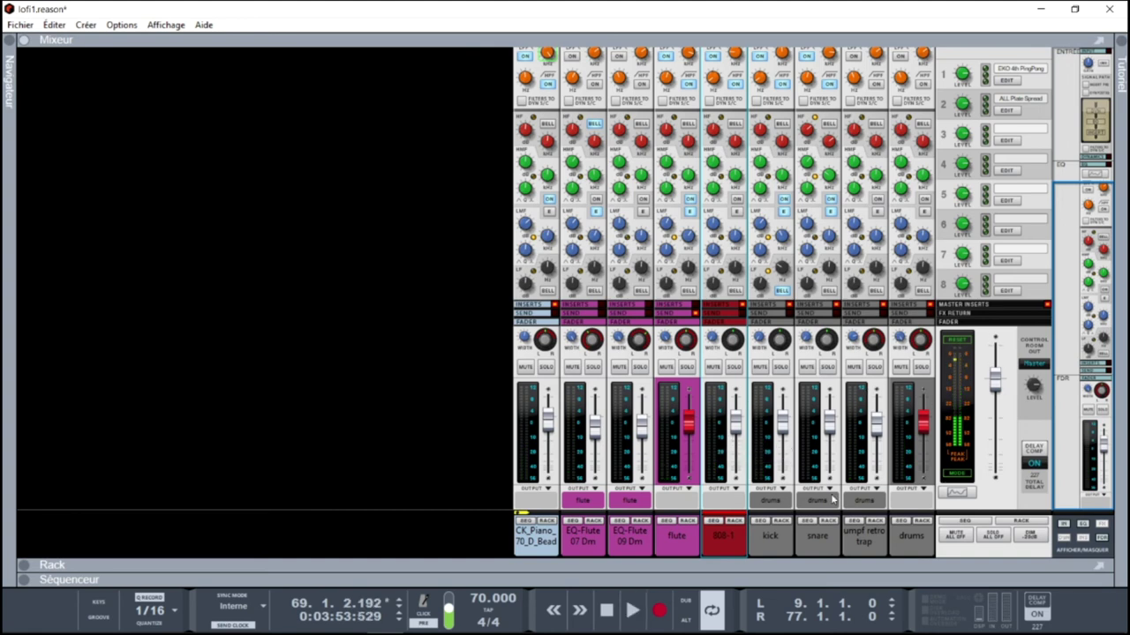
- Reveal the Master Section's insert effects in the full rack and start playback
click(24, 565)
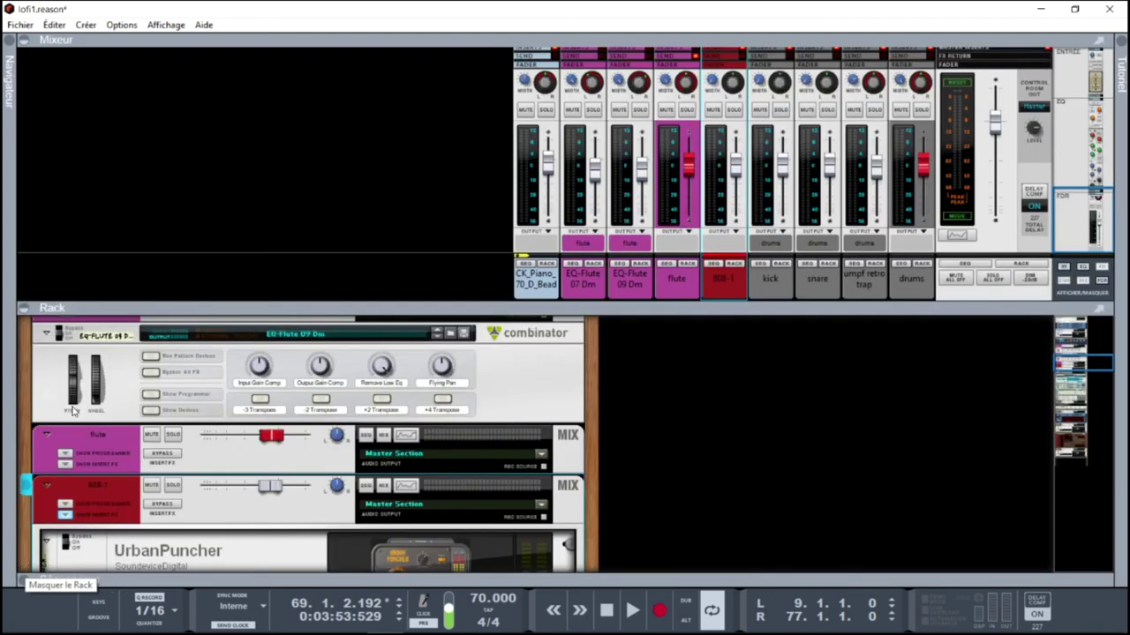
click(27, 43)
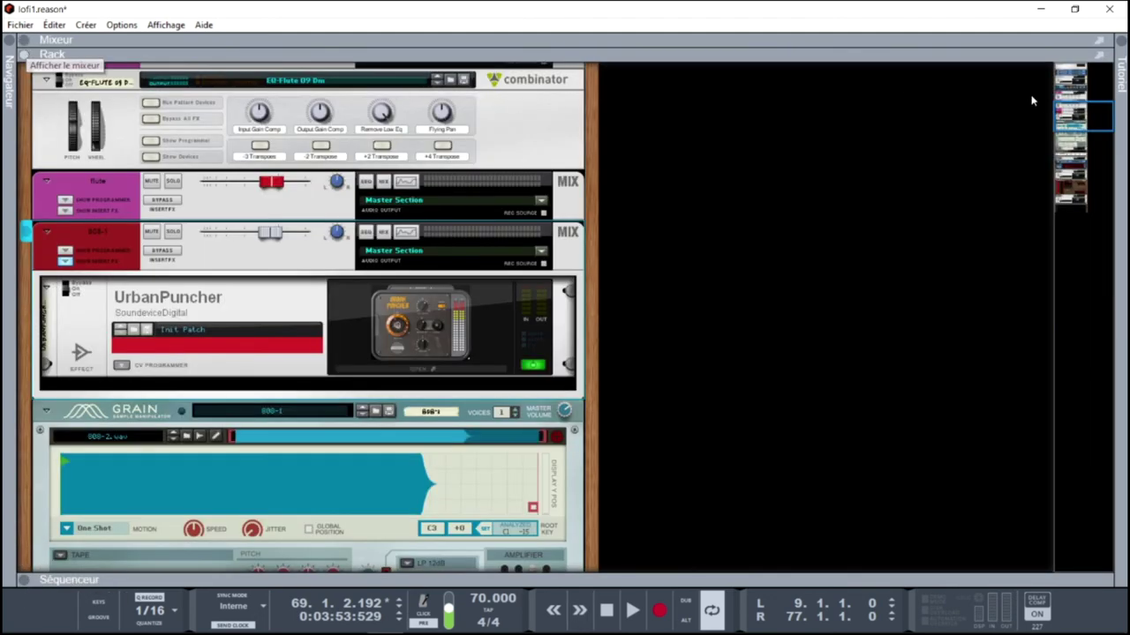
drag(1102, 122, 1089, 68)
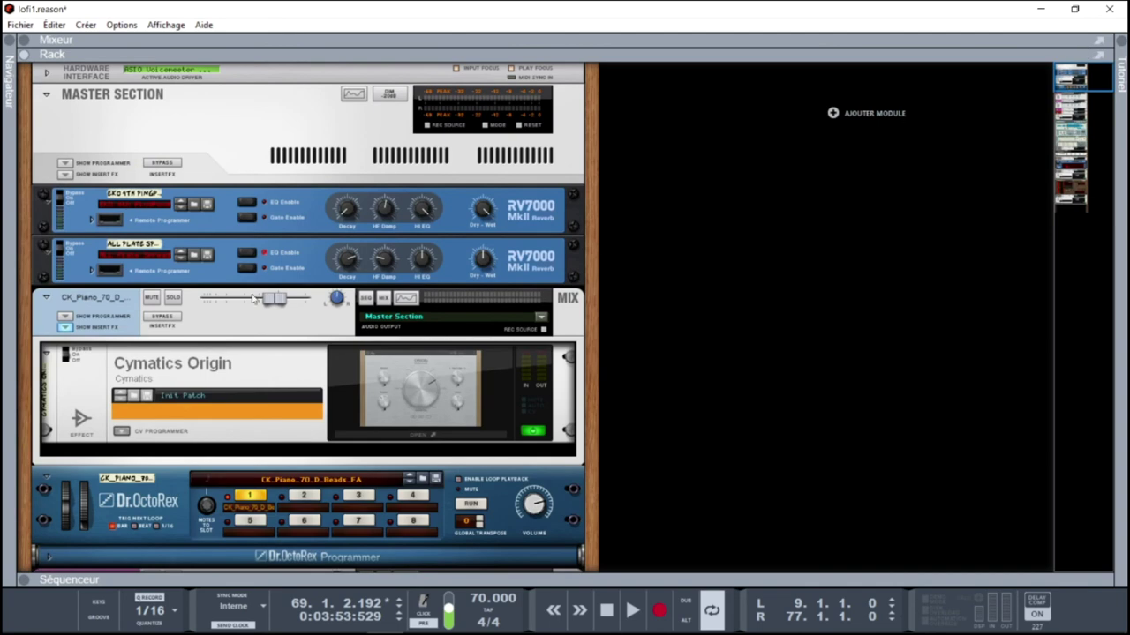
click(63, 175)
key(space)
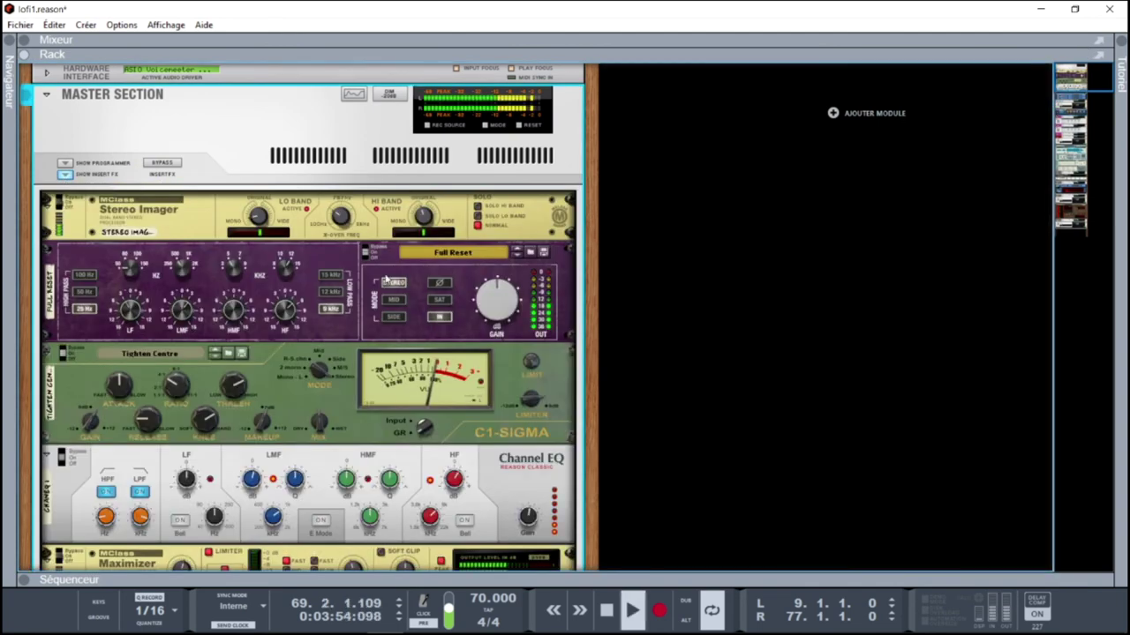
- Bypass the master insert effects, listen while viewing the mixer channels, and reactivate the effects in the rack
click(172, 166)
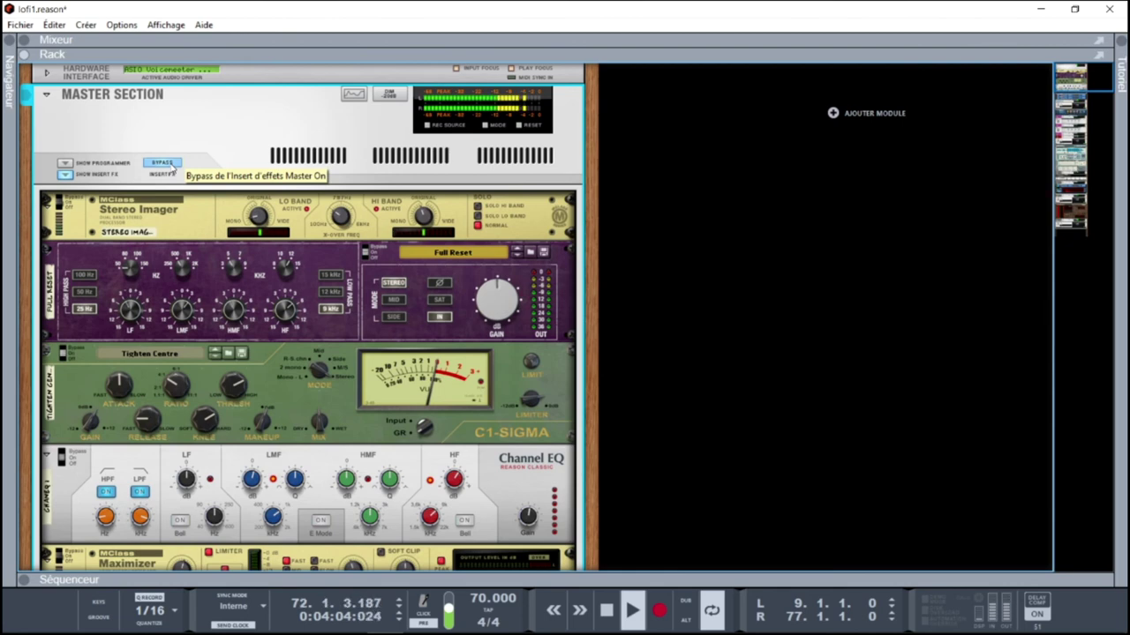
key(F7)
key(F5)
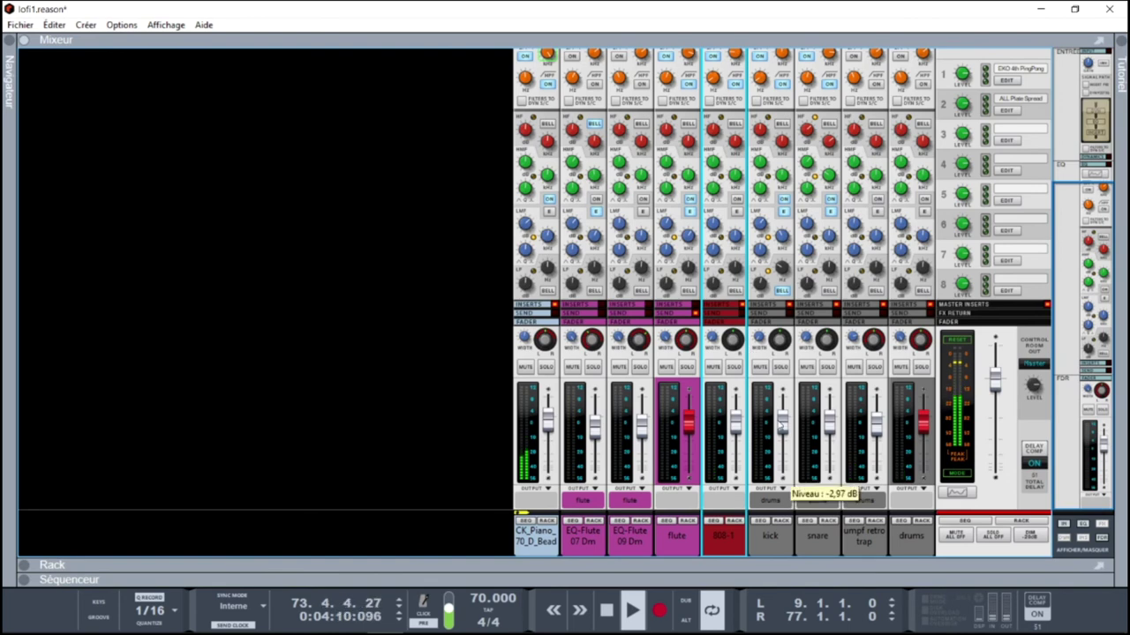
key(F6)
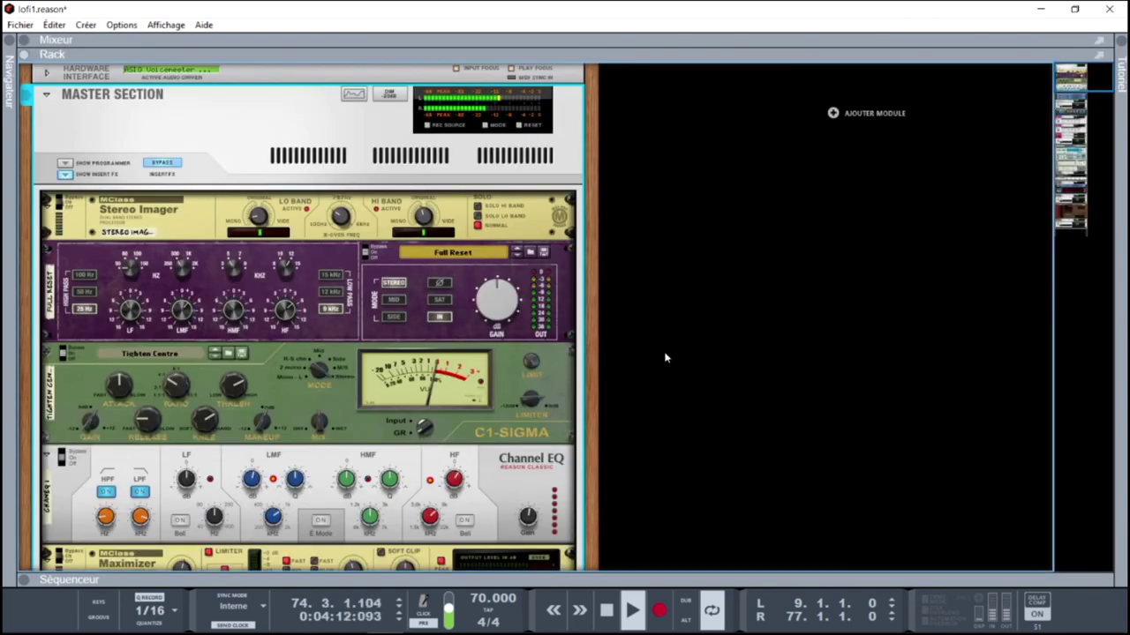
click(172, 165)
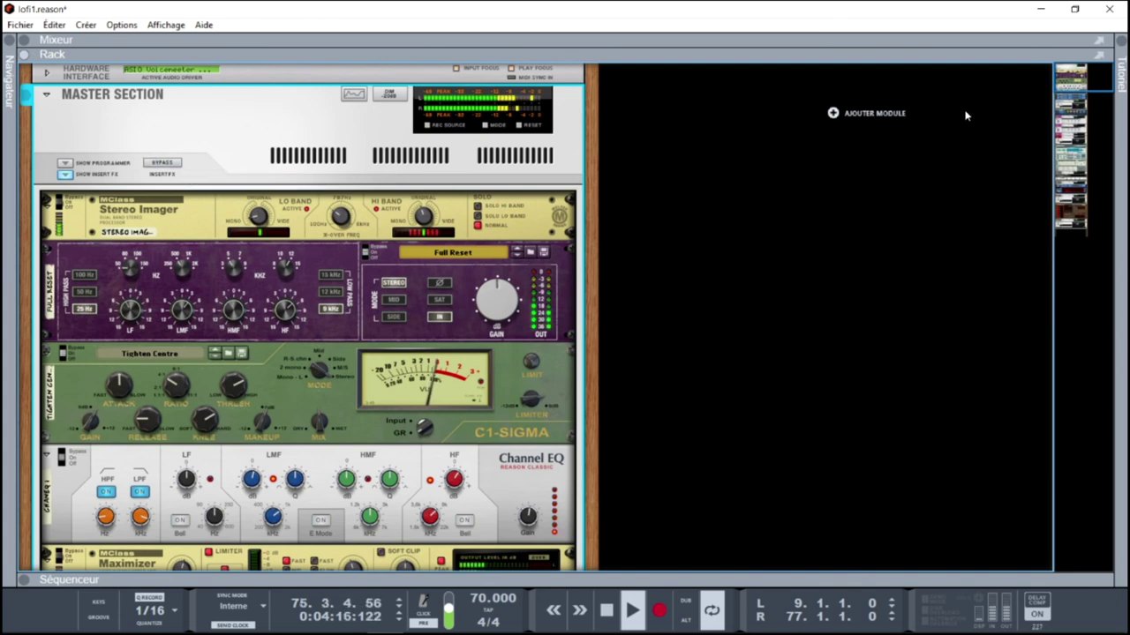
- Return to the 808-1 devices in the rack, stop playback, and review the UrbanPuncher controls in its window before closing it
drag(1092, 80, 1094, 144)
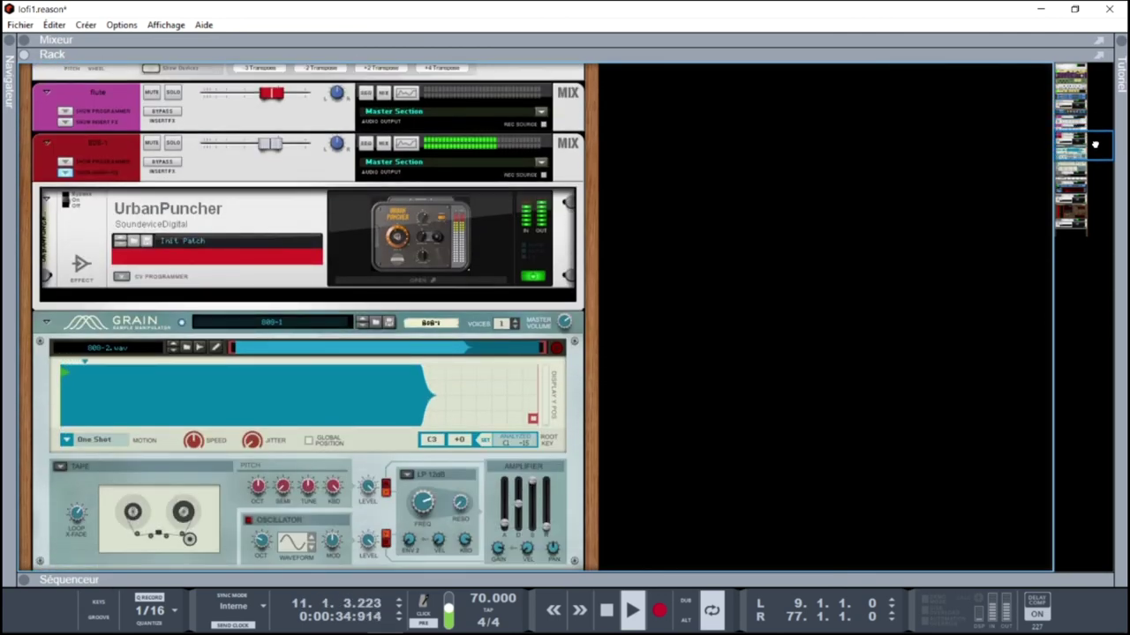
key(space)
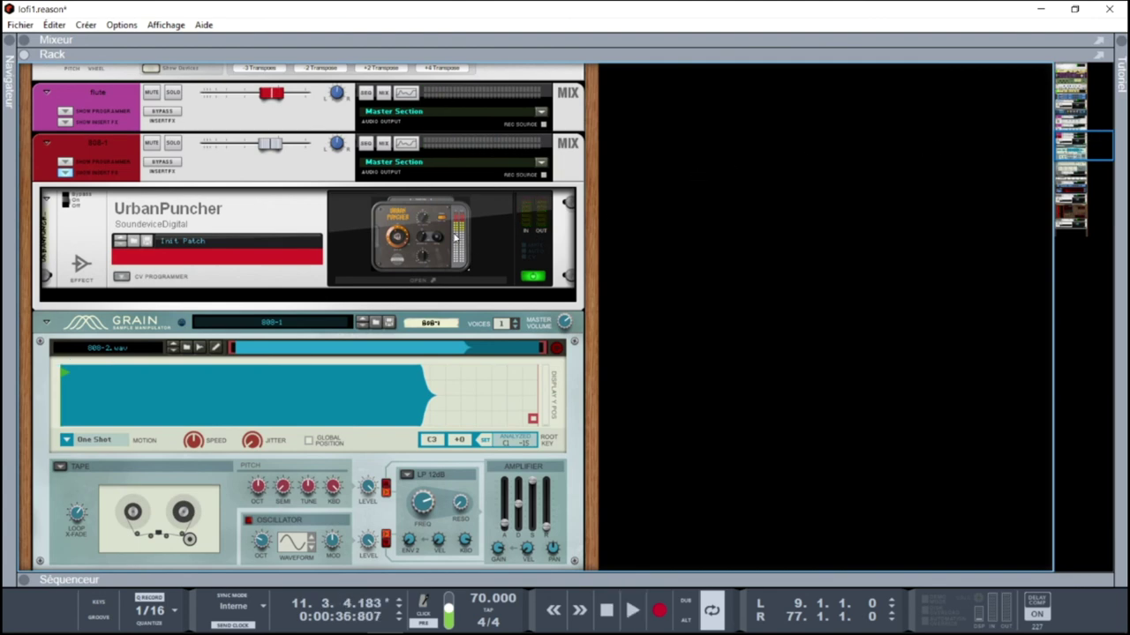
click(387, 281)
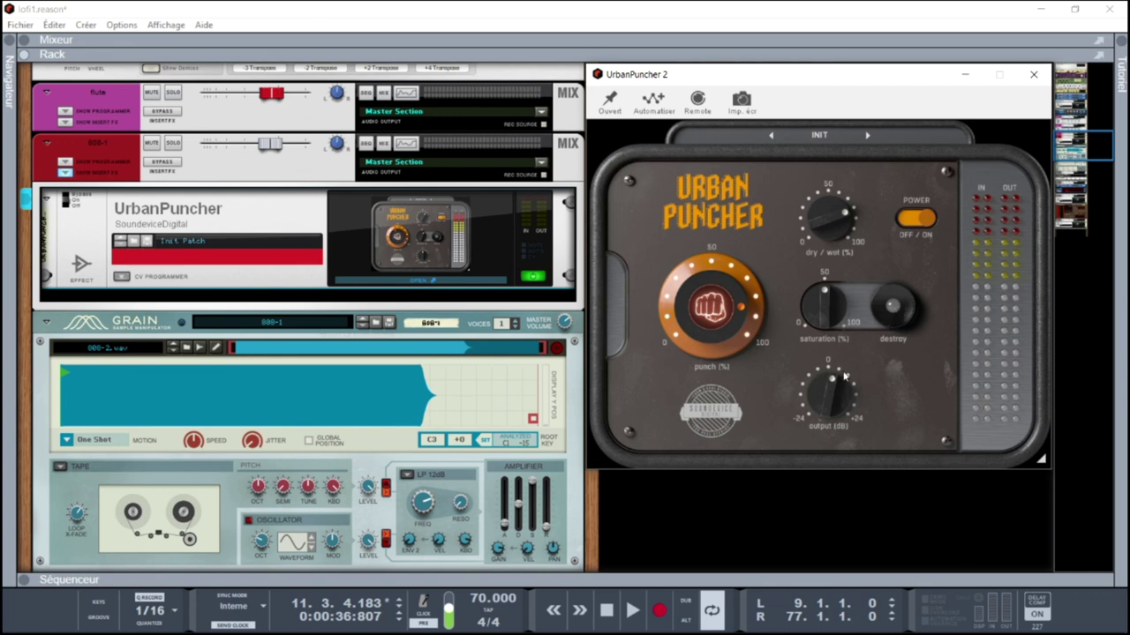
click(1033, 77)
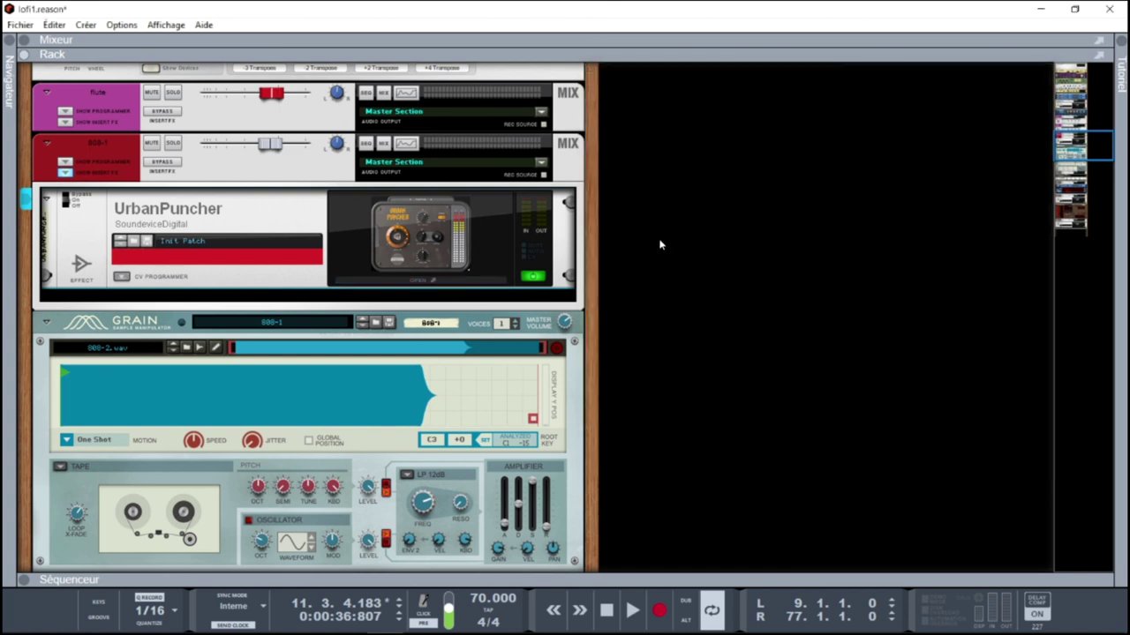